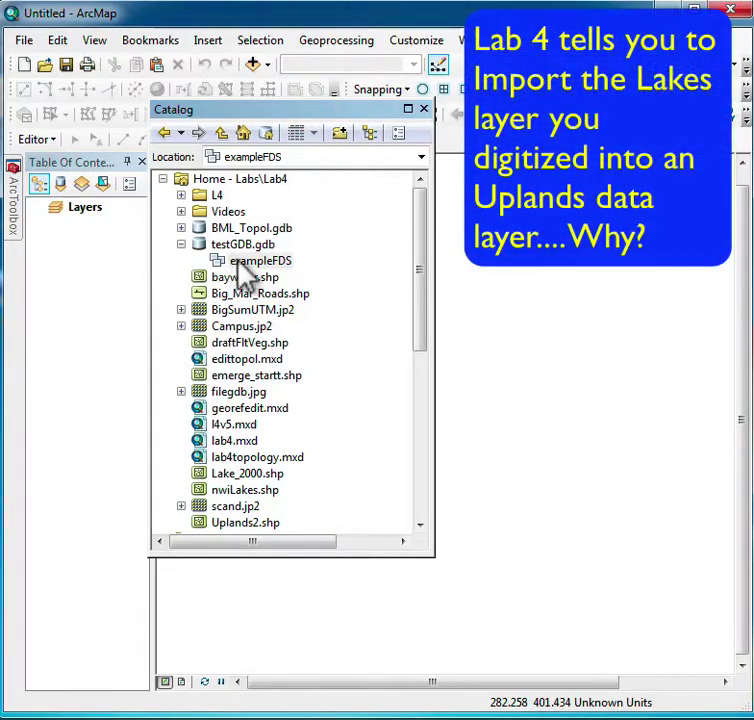
- Import Lake_2000.shp into the exampleFDS feature dataset as a feature class named Uplands
click(228, 243)
click(249, 261)
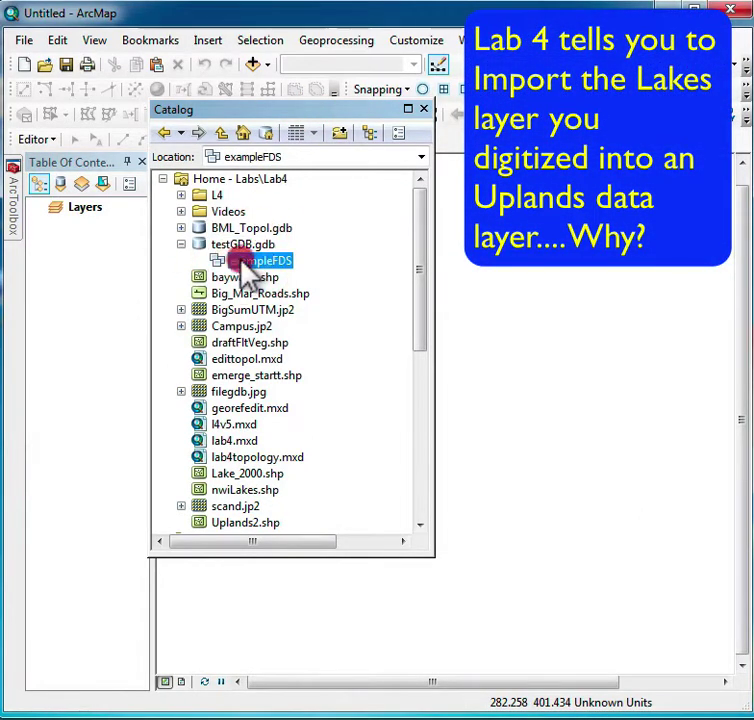
right_click(249, 266)
mouse_move(384, 430)
click(448, 431)
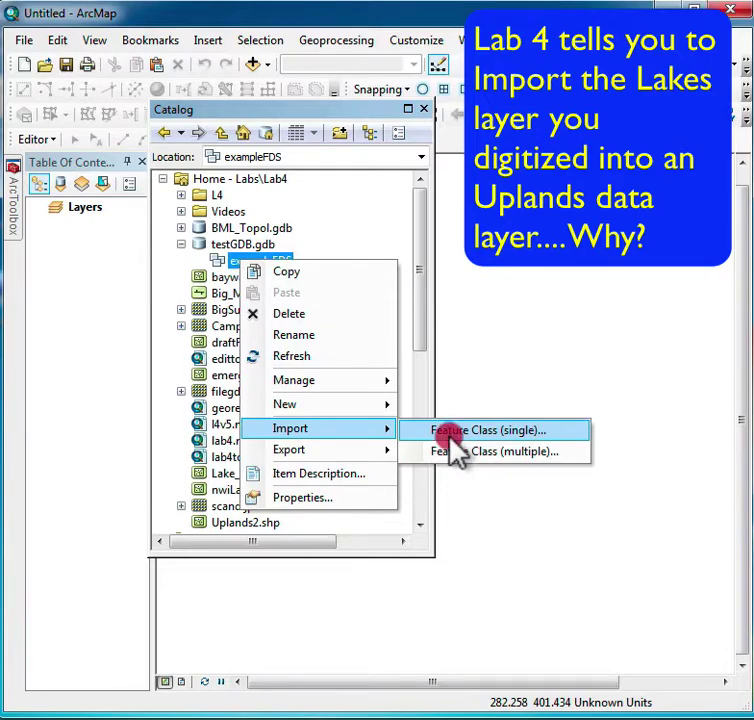
click(418, 135)
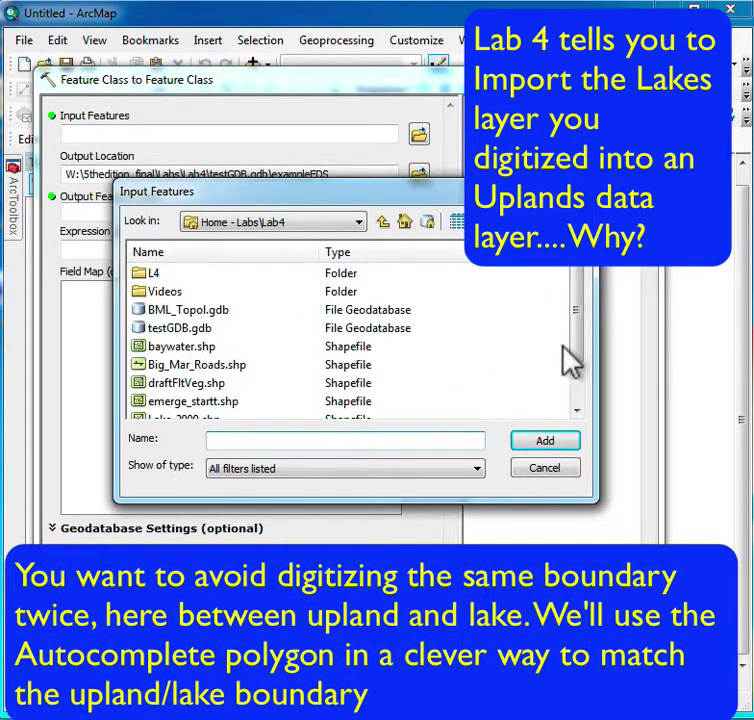
click(577, 395)
click(185, 364)
click(541, 443)
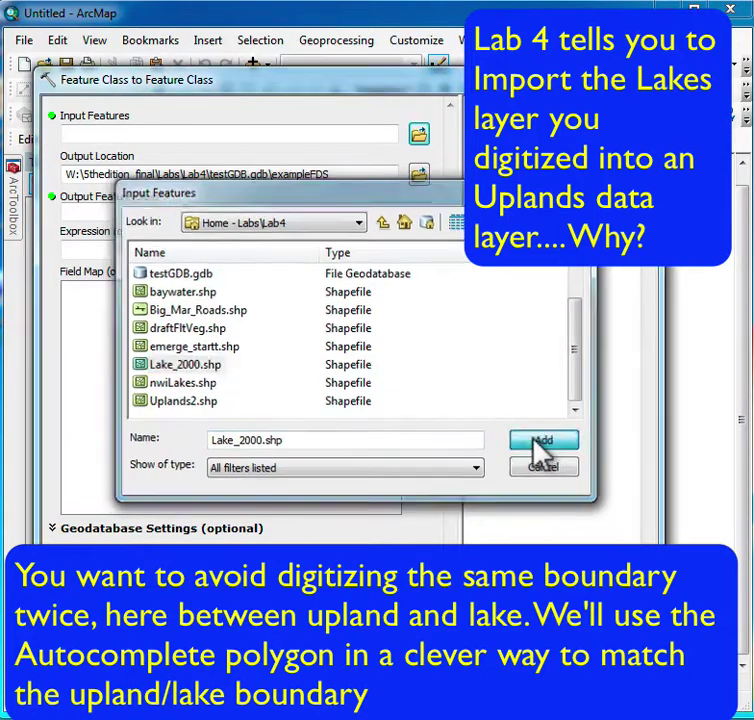
text(Uplands)
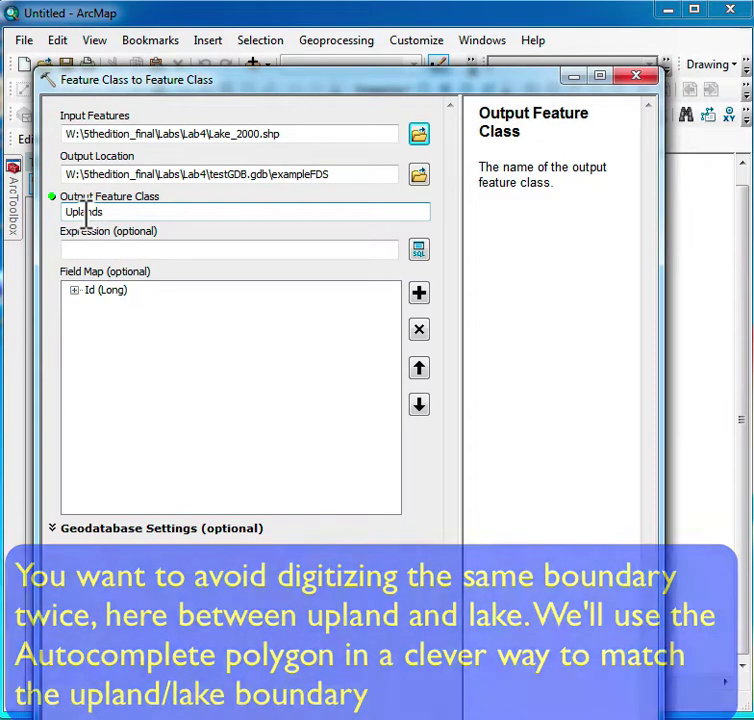
click(199, 260)
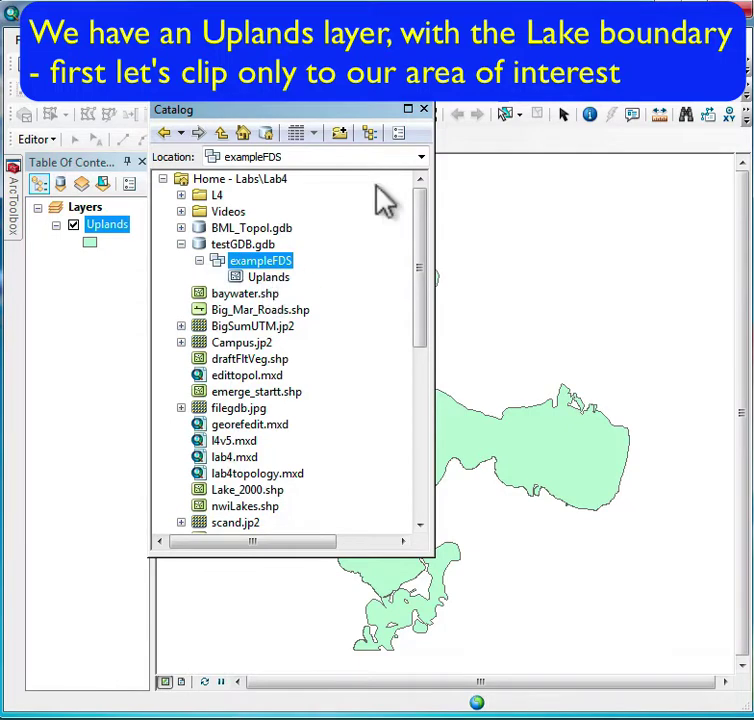
- Close Catalog, turn on the SouthBayArea layer and zoom to its extent
click(424, 110)
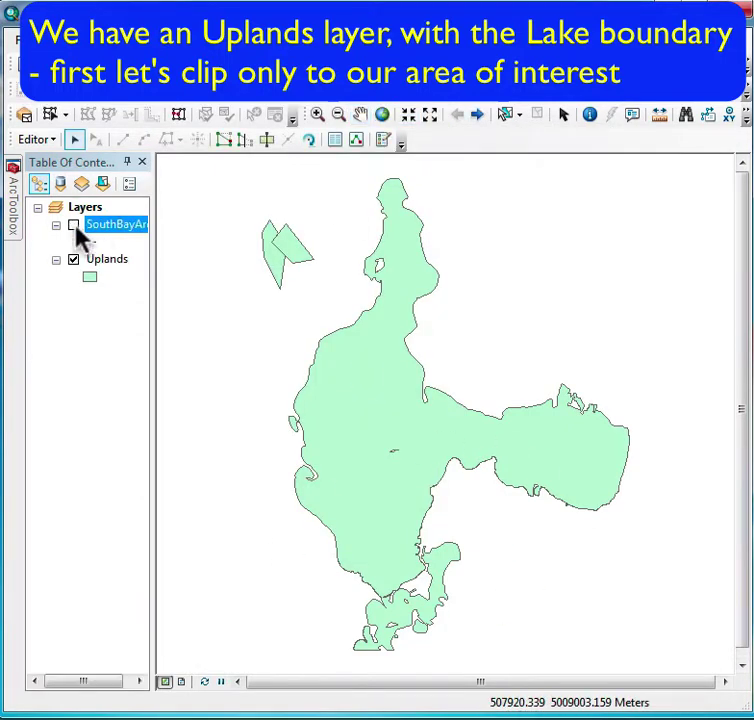
click(74, 226)
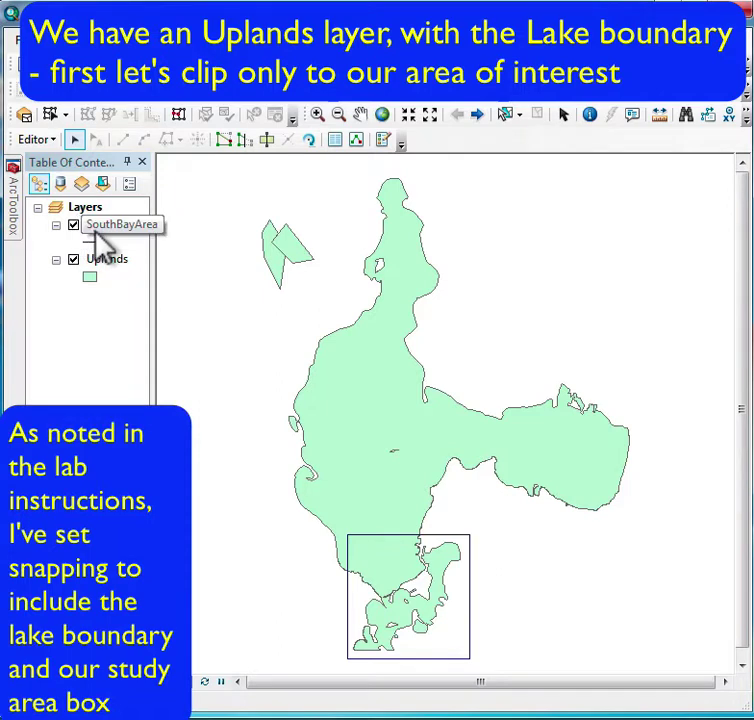
right_click(102, 232)
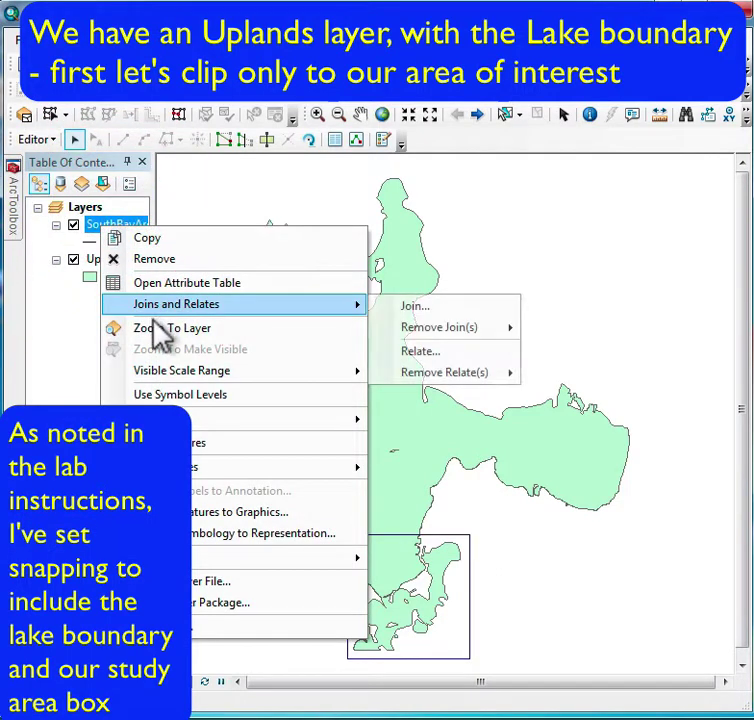
click(152, 324)
- Pick the Uplands template in Create Features and select the lake polygon
click(378, 140)
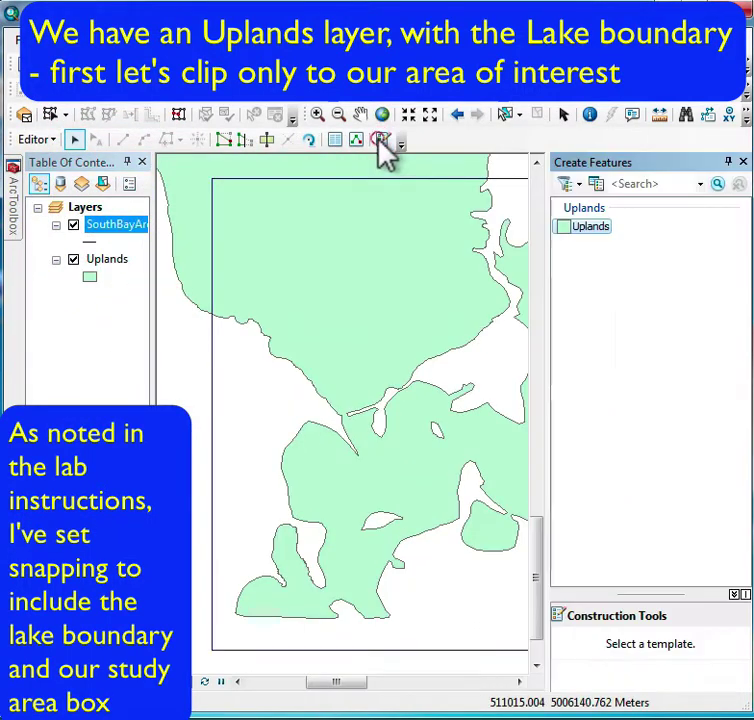
click(584, 236)
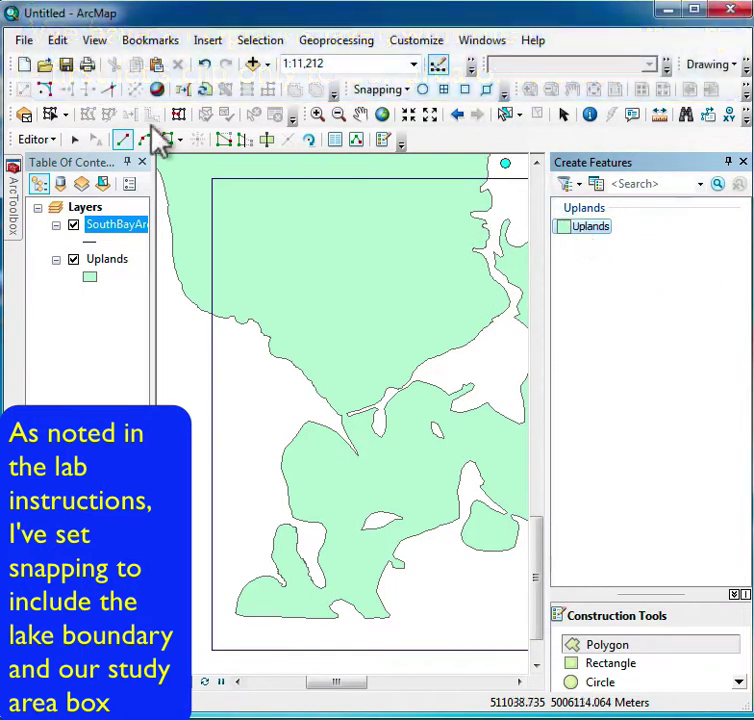
click(76, 140)
click(335, 286)
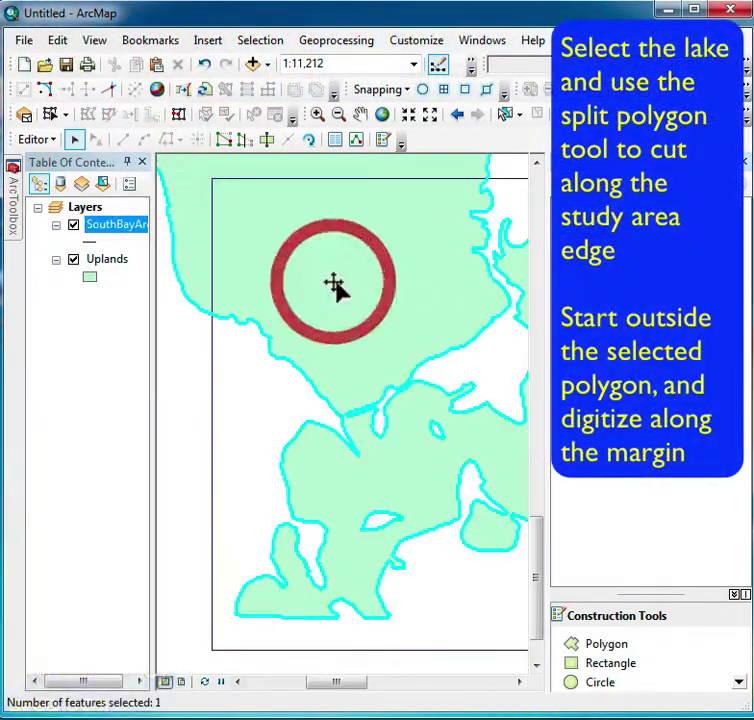
- Split the lake polygon along the study box's top and left edges, then zoom to Uplands
click(266, 140)
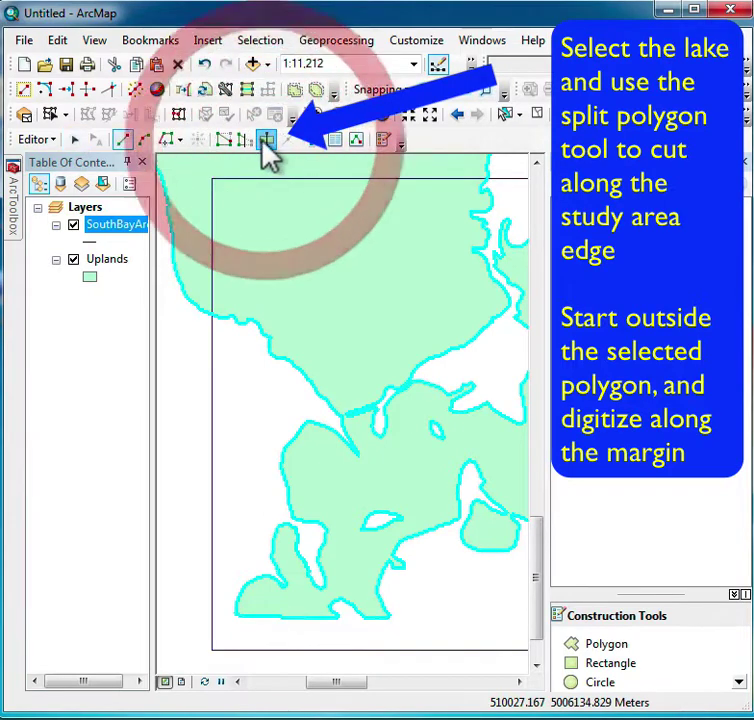
click(507, 179)
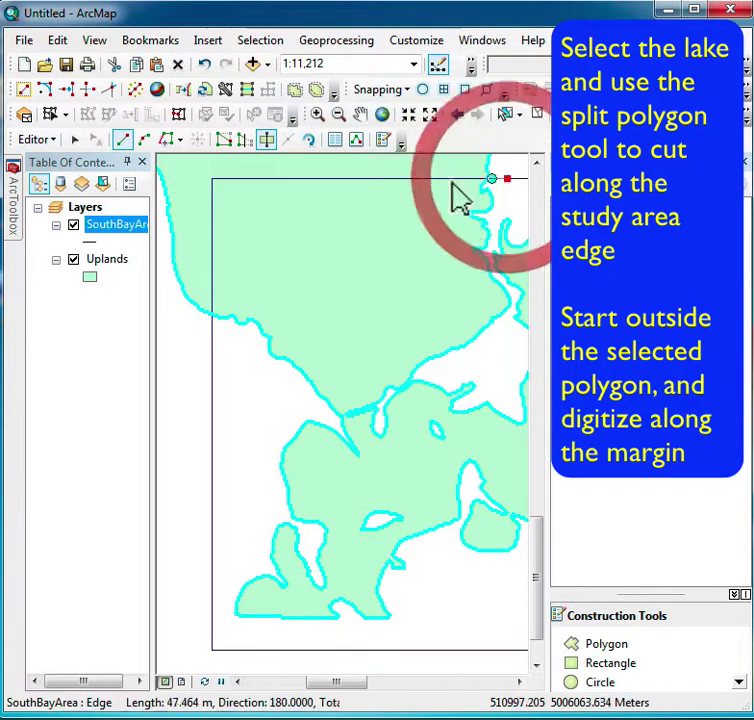
click(211, 179)
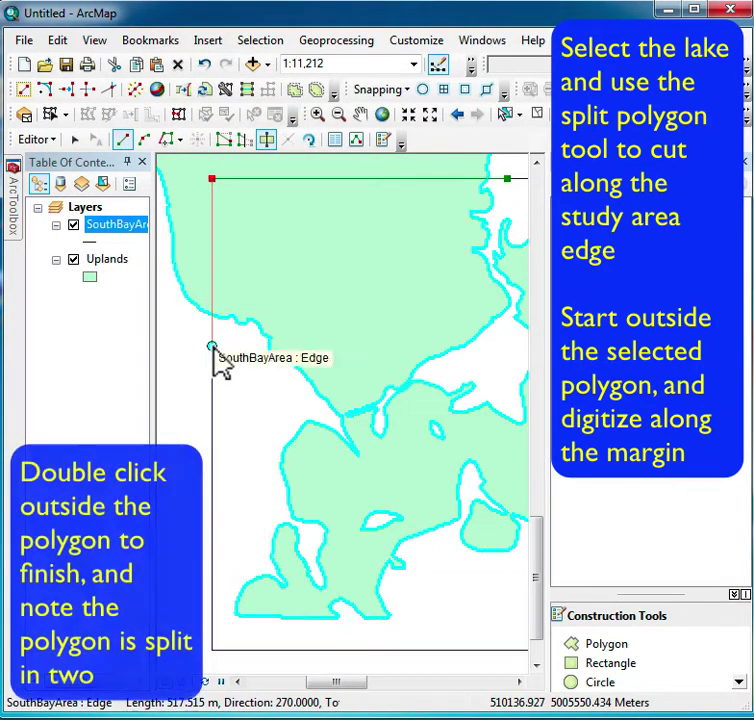
double_click(212, 348)
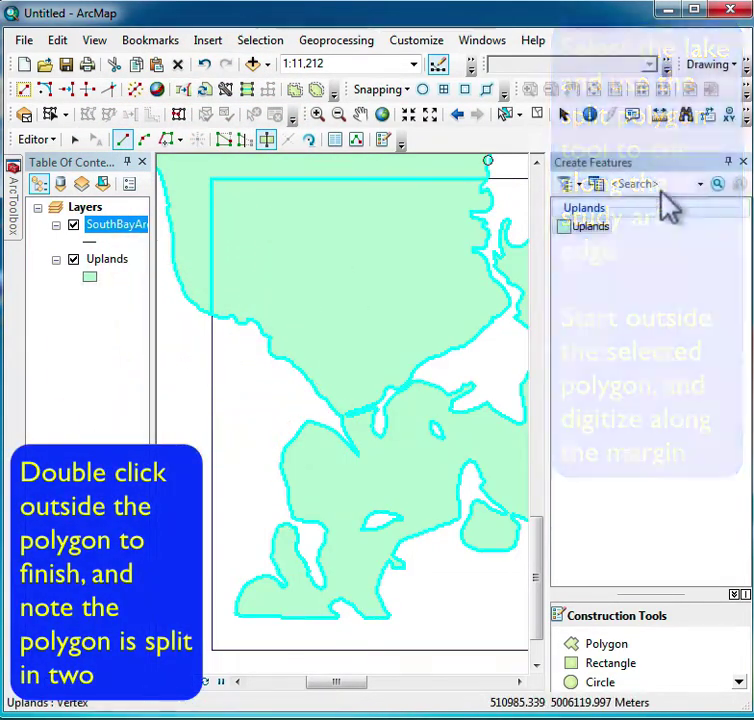
right_click(119, 261)
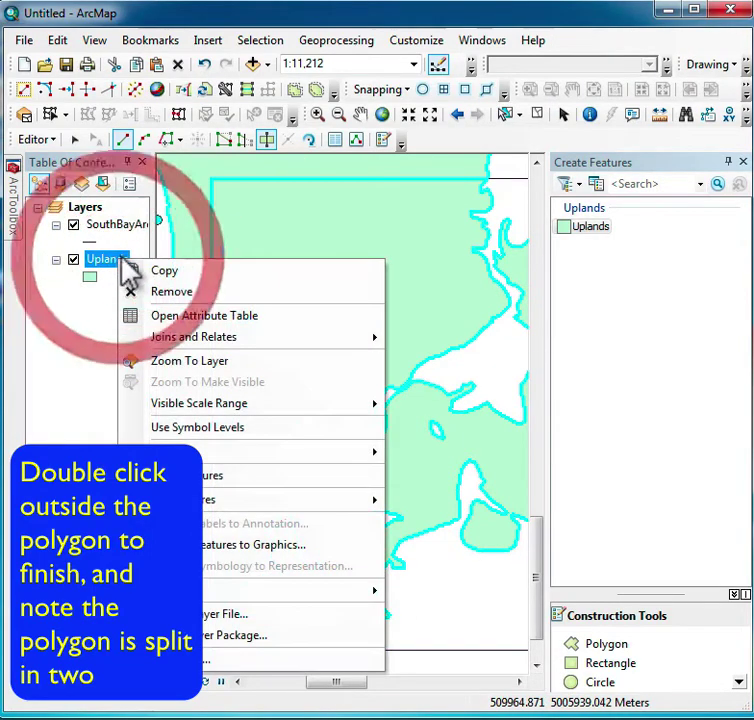
click(207, 366)
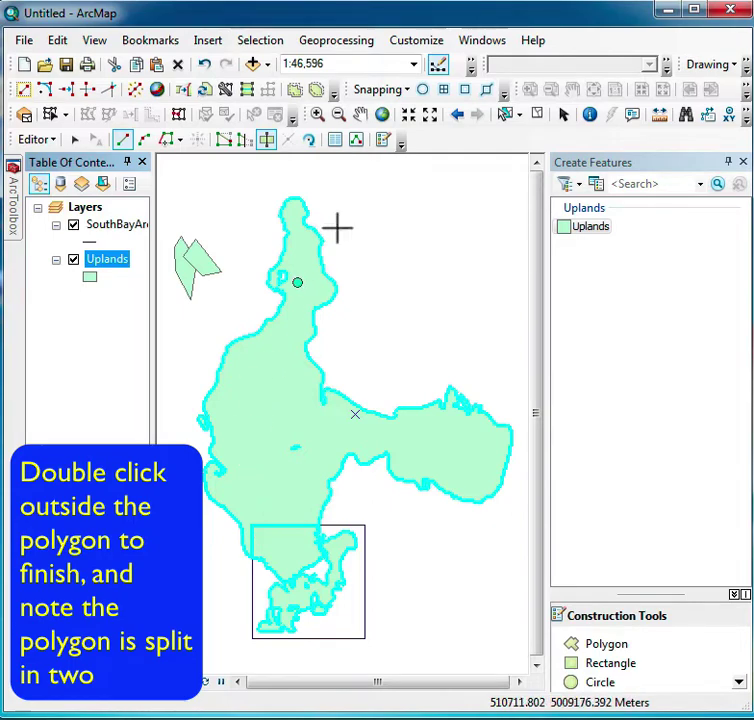
- Delete the large lake piece lying outside the SouthBayArea study box
click(74, 139)
click(412, 249)
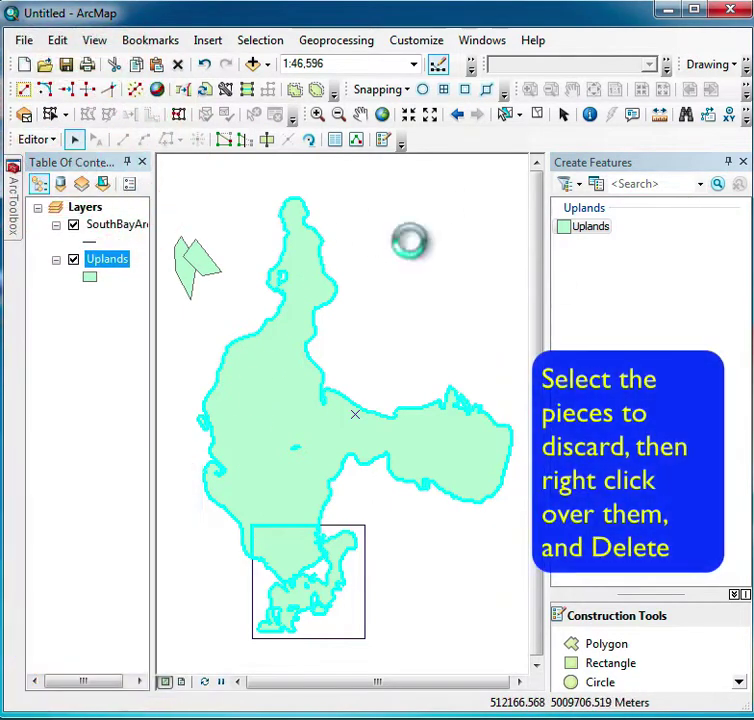
click(290, 563)
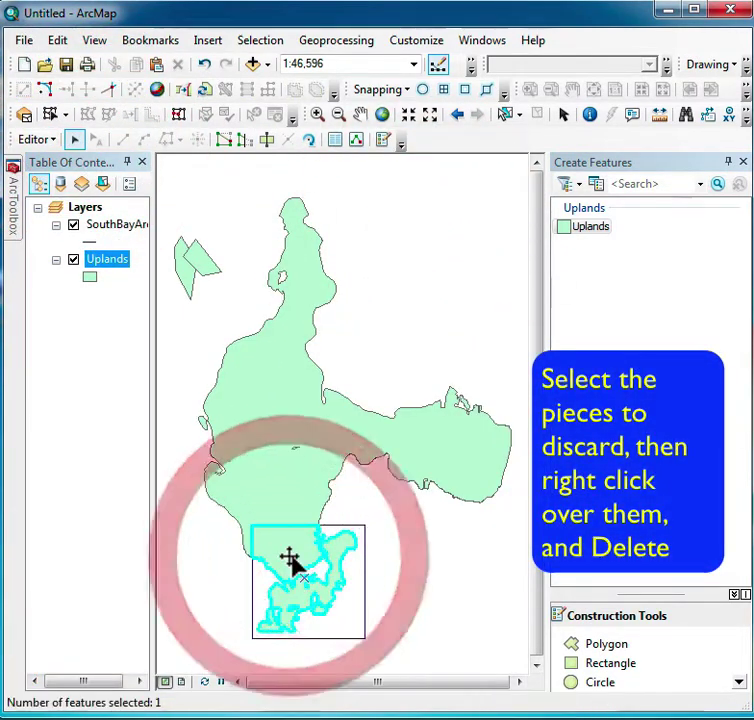
click(264, 420)
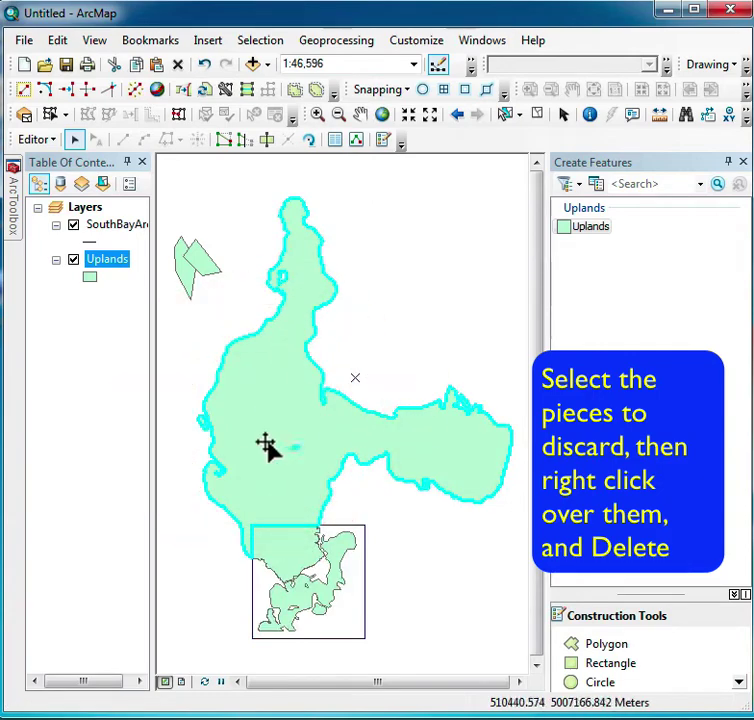
right_click(281, 426)
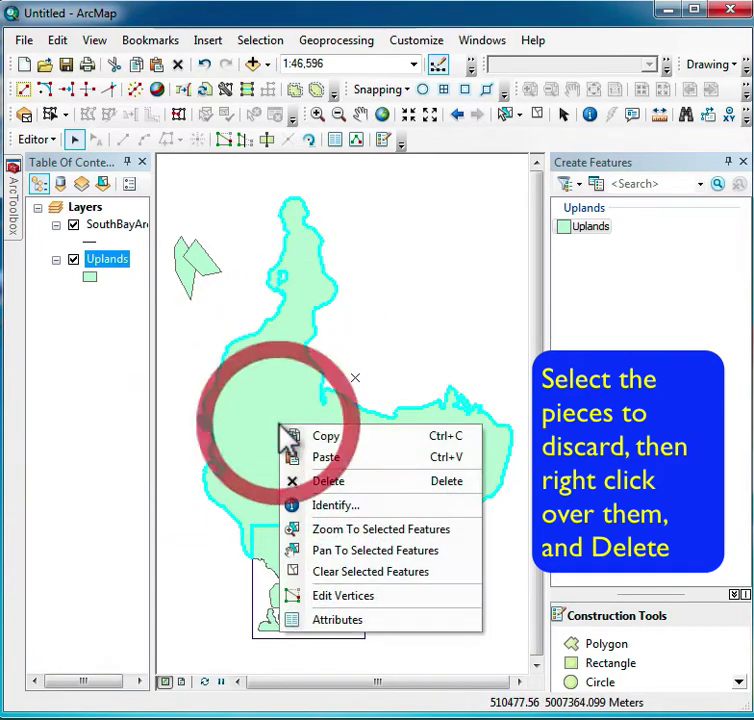
click(334, 485)
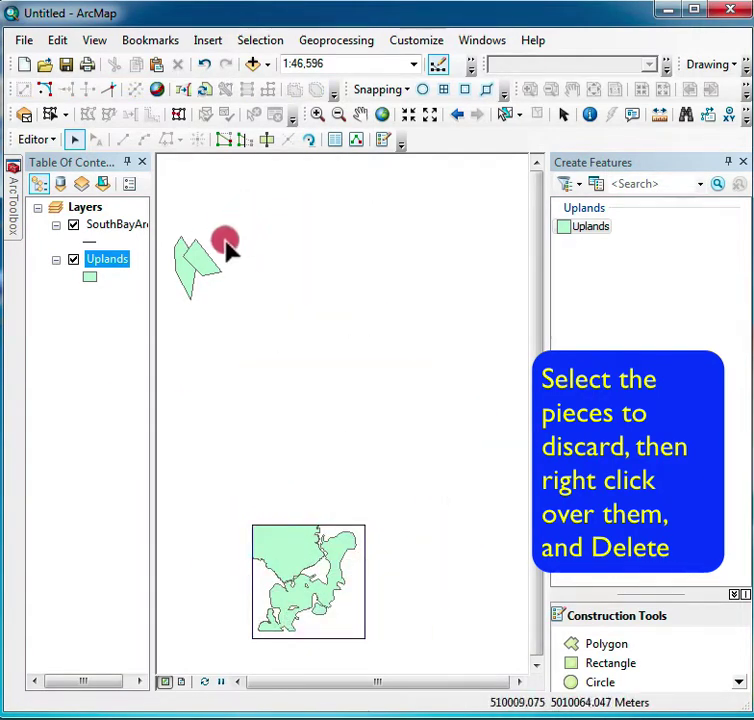
- Delete the small stray polygon piece near the top-left
click(177, 308)
right_click(196, 264)
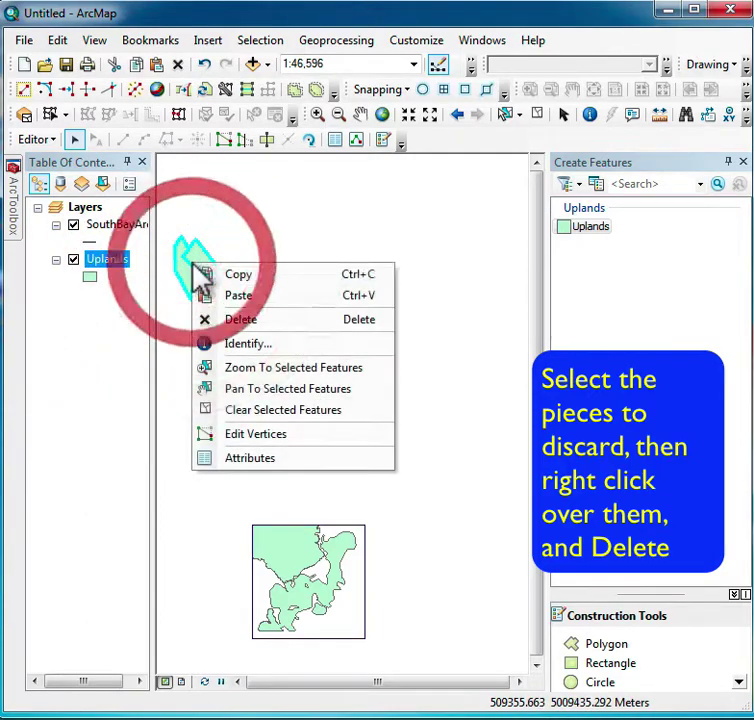
click(234, 321)
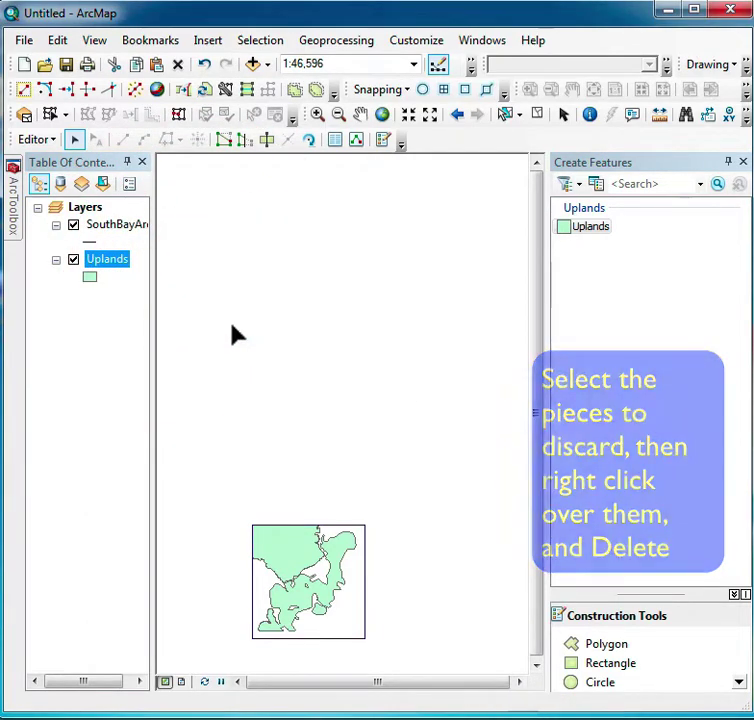
- Zoom to SouthBayArea and draw into Uplands with the Auto Complete Polygon tool
right_click(113, 230)
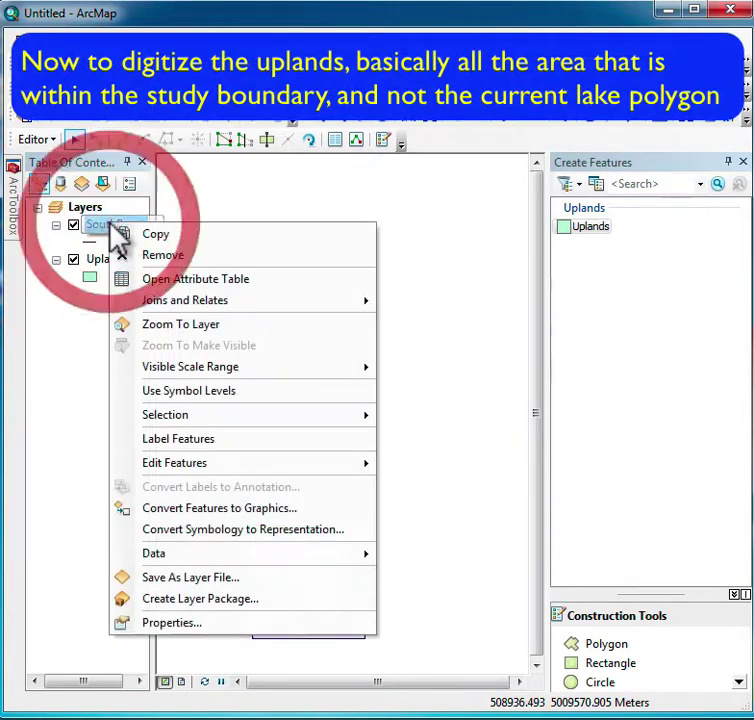
click(172, 324)
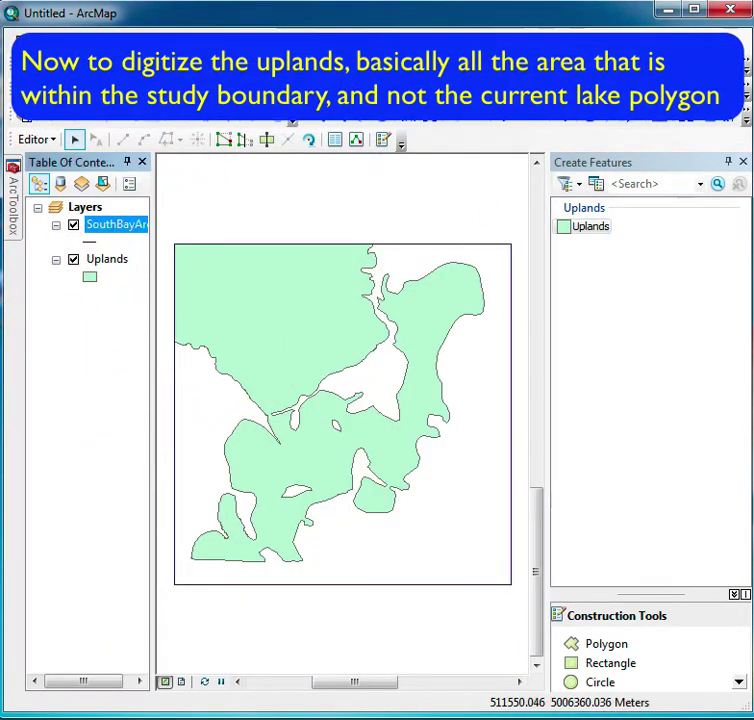
click(590, 230)
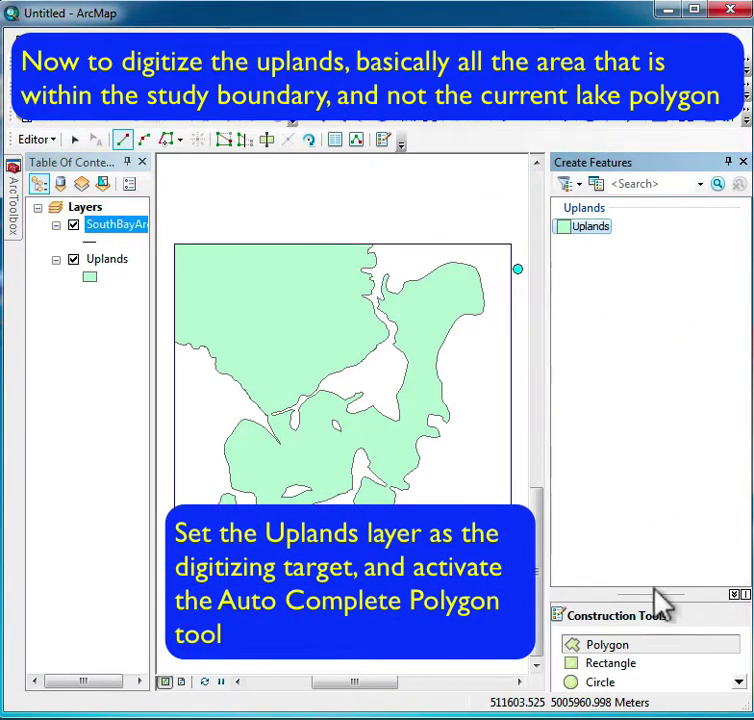
drag(661, 592, 661, 387)
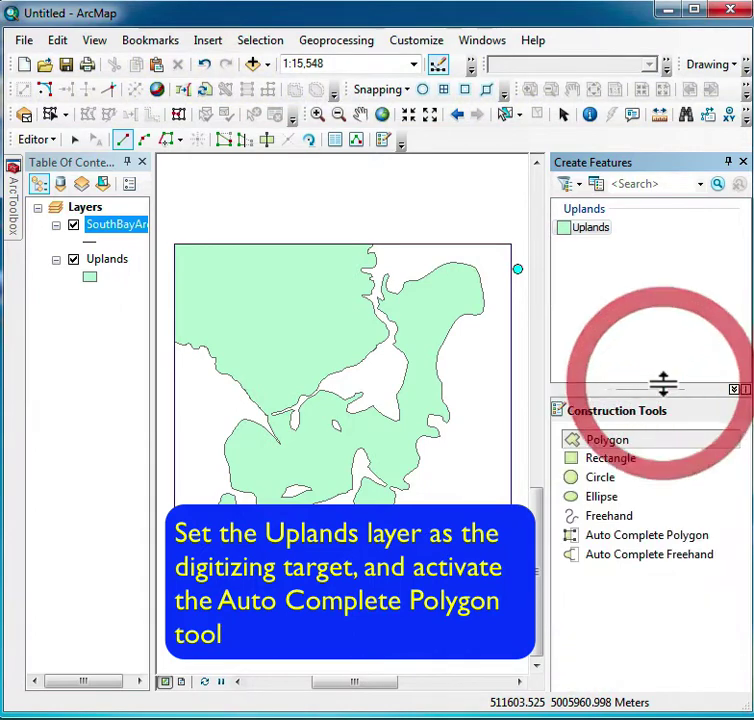
click(613, 546)
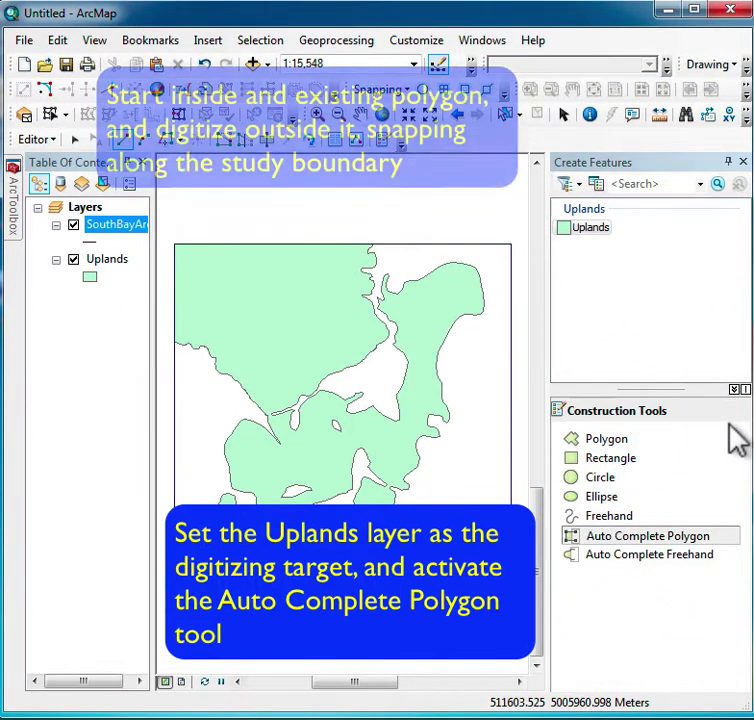
- Auto-complete the northeast Uplands polygon along the top and right boundary edges
click(368, 246)
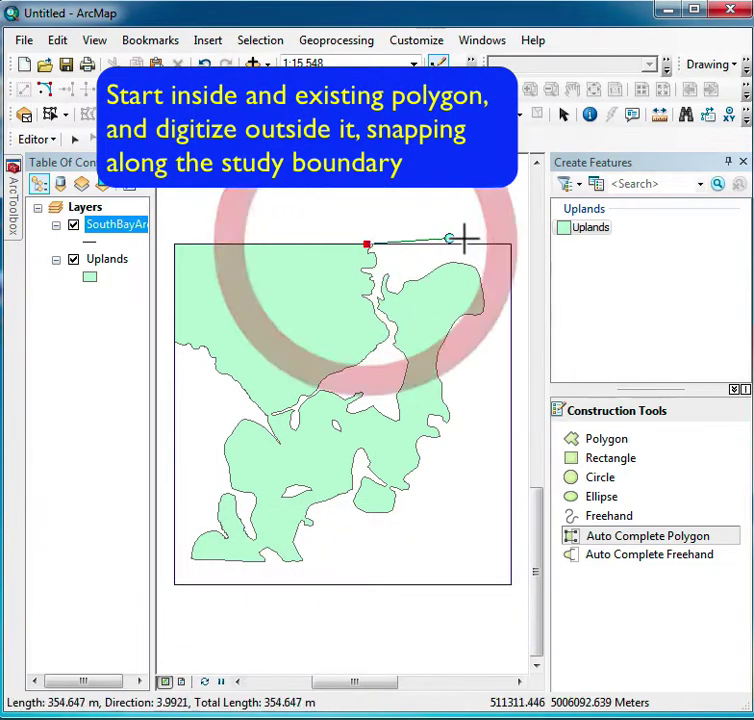
click(511, 245)
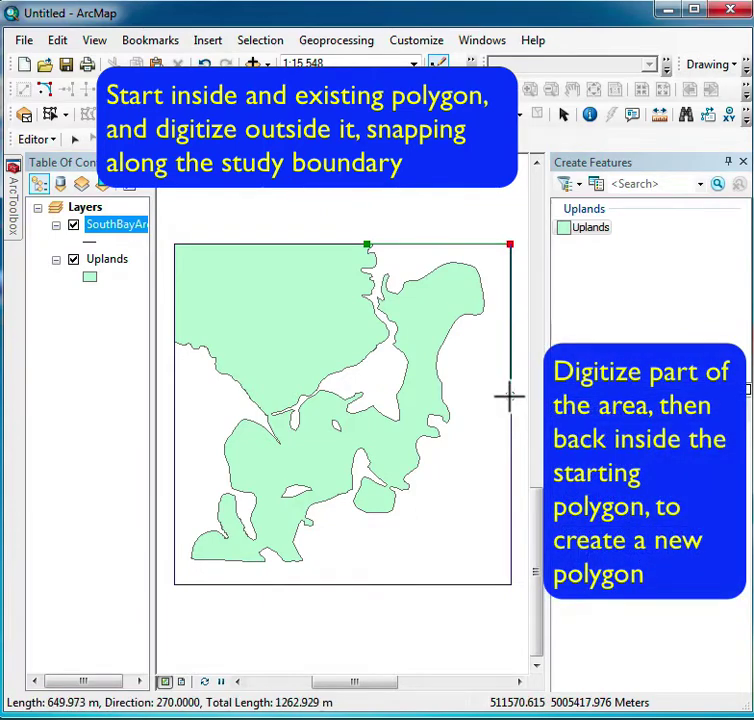
click(510, 396)
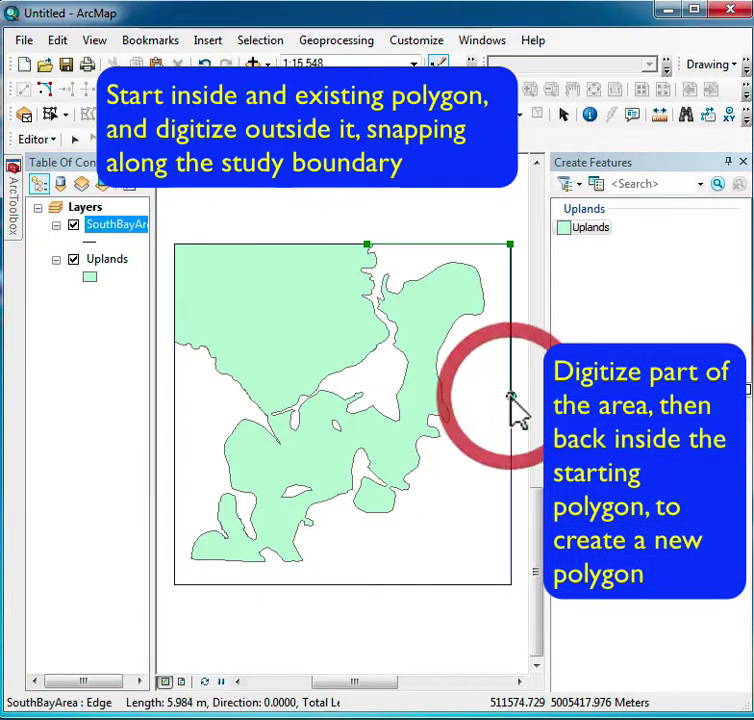
double_click(429, 385)
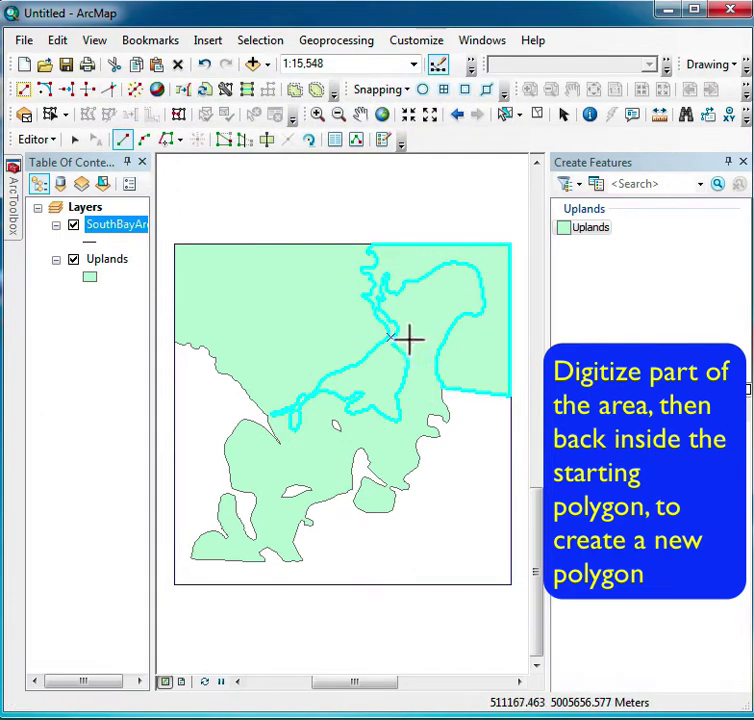
- Auto-complete the eastern Uplands polygon along the right and bottom edges, then zoom into the bottom edge
click(510, 396)
click(510, 585)
click(384, 585)
double_click(331, 490)
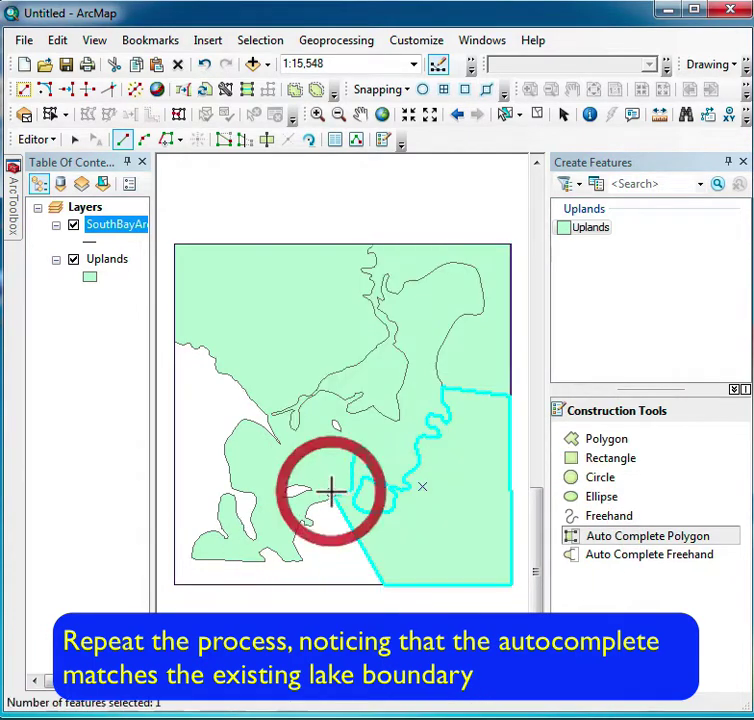
key(z)
click(445, 605)
drag(394, 404, 468, 483)
click(625, 543)
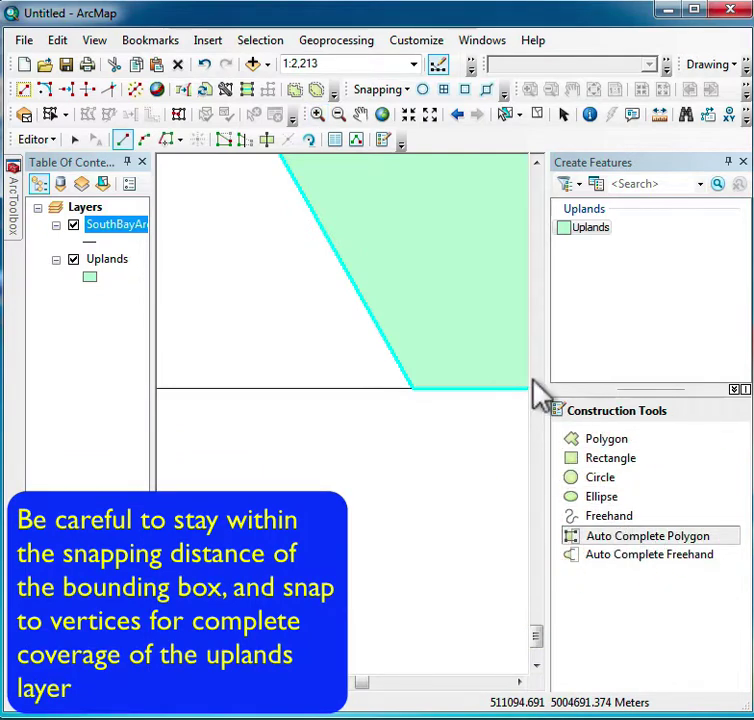
- Auto-complete the southern Uplands polygon from the existing corner vertex along the bottom edge
click(412, 388)
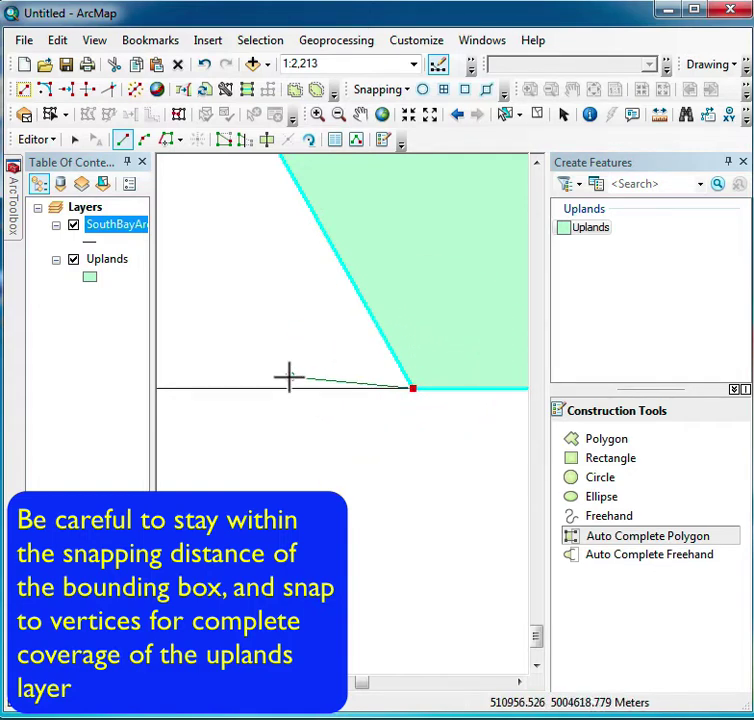
click(287, 388)
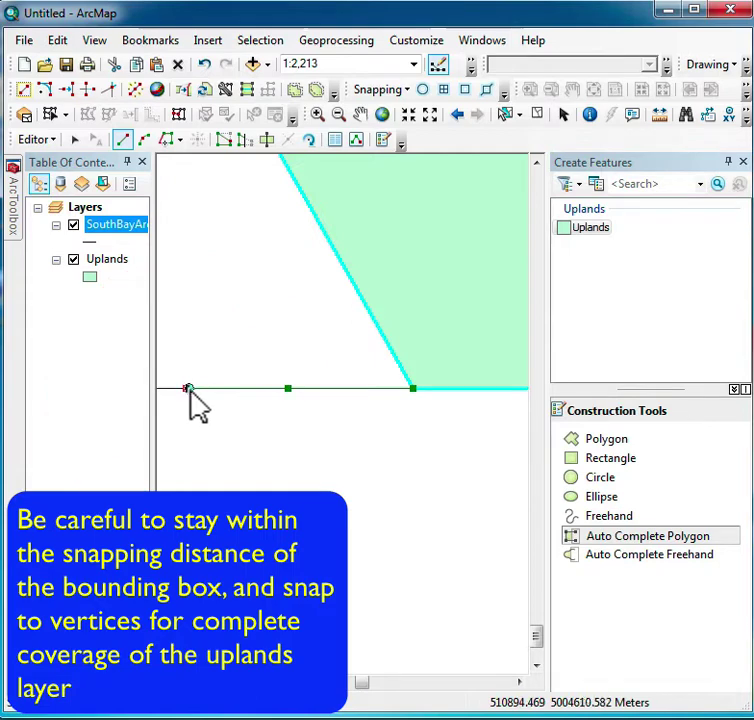
click(338, 114)
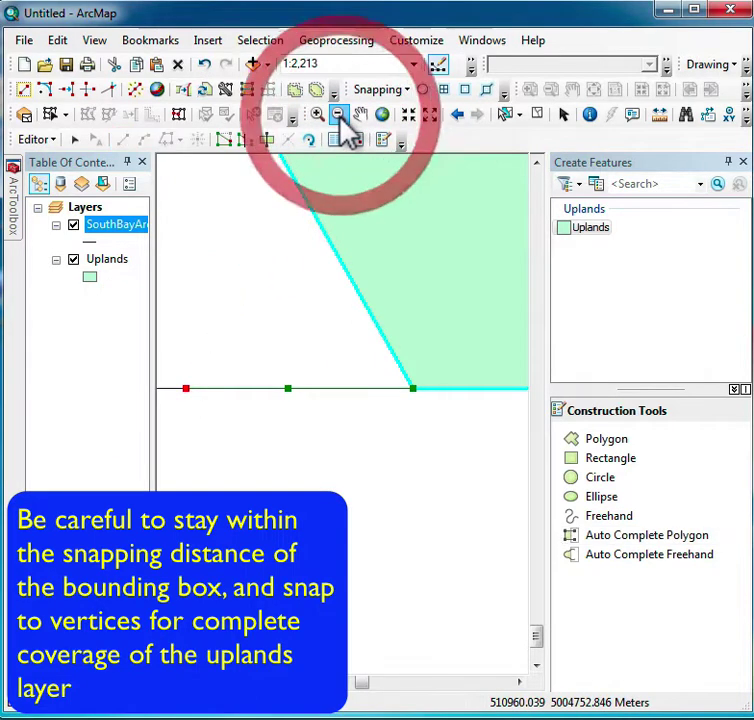
click(269, 412)
click(375, 395)
scroll(268, 472, up, 1)
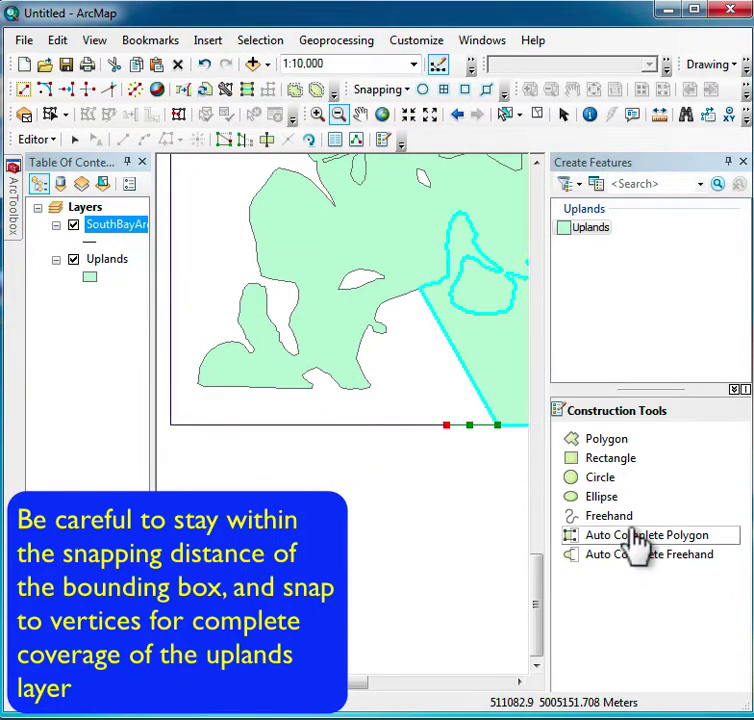
click(628, 537)
double_click(262, 205)
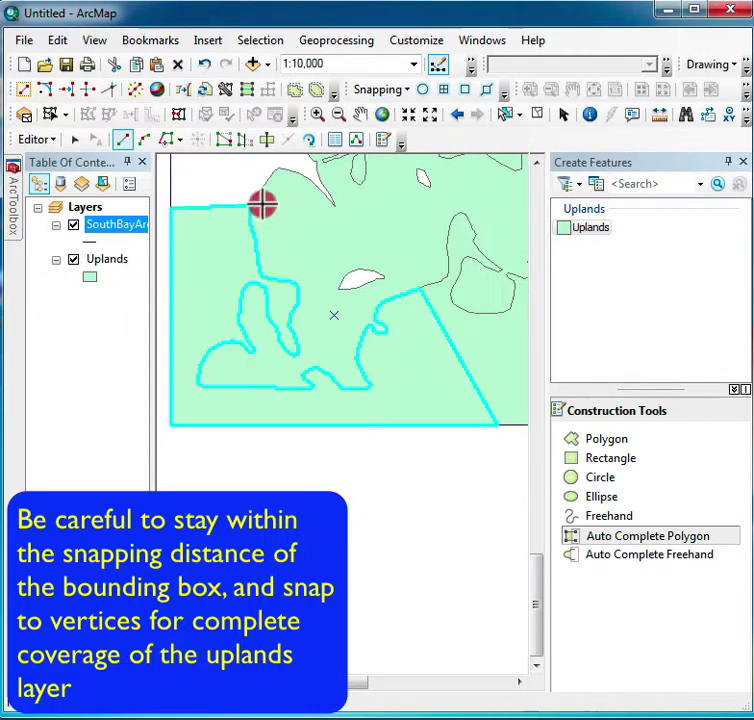
- Zoom to the study area and auto-complete the western Uplands polygon along the left edge
right_click(116, 224)
click(188, 325)
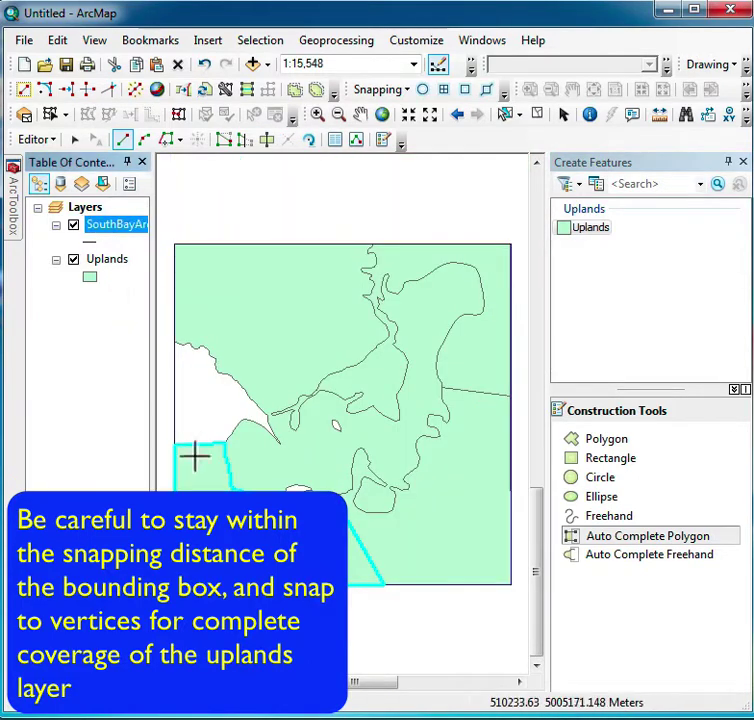
click(174, 448)
double_click(175, 343)
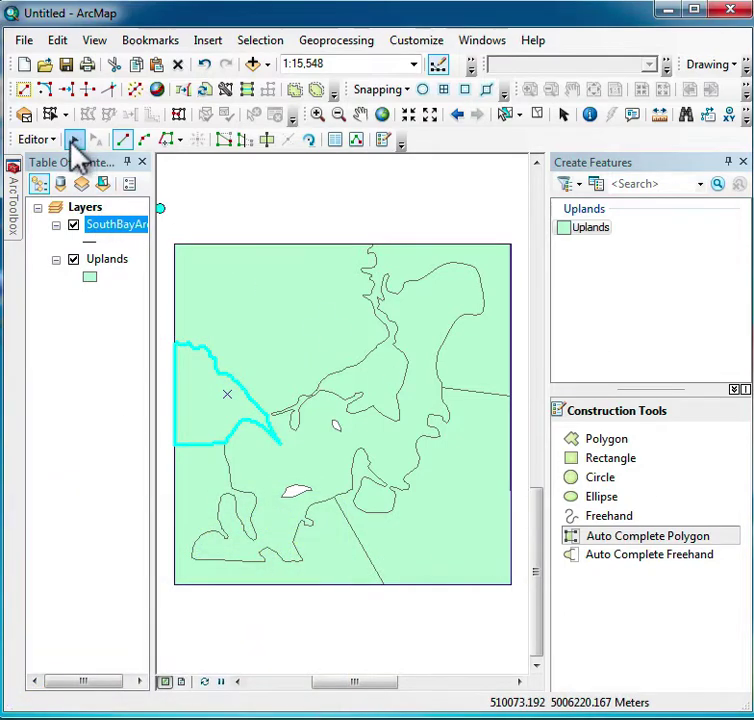
click(74, 140)
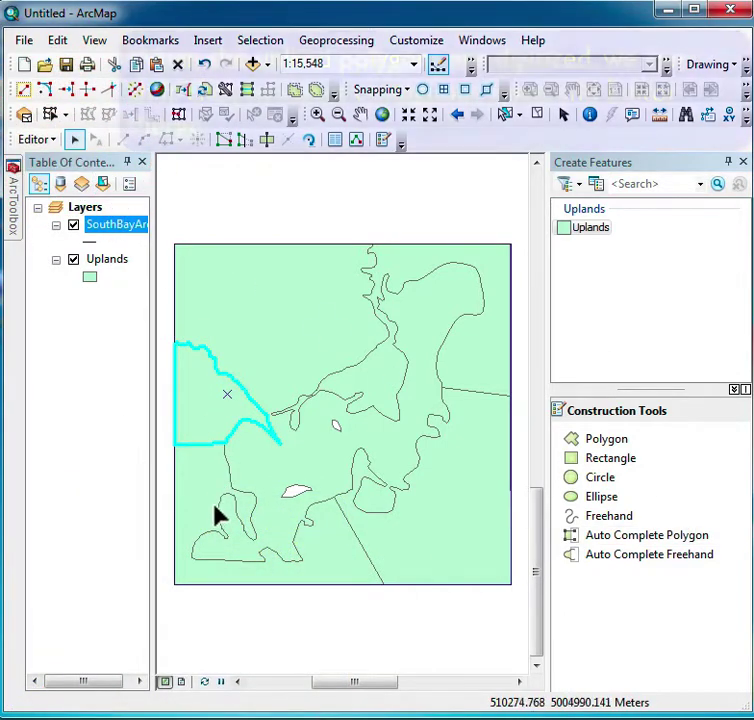
- Select the lower-left, right-hand and upper upland polygons and merge them with Editor > Merge
shift+click(199, 489)
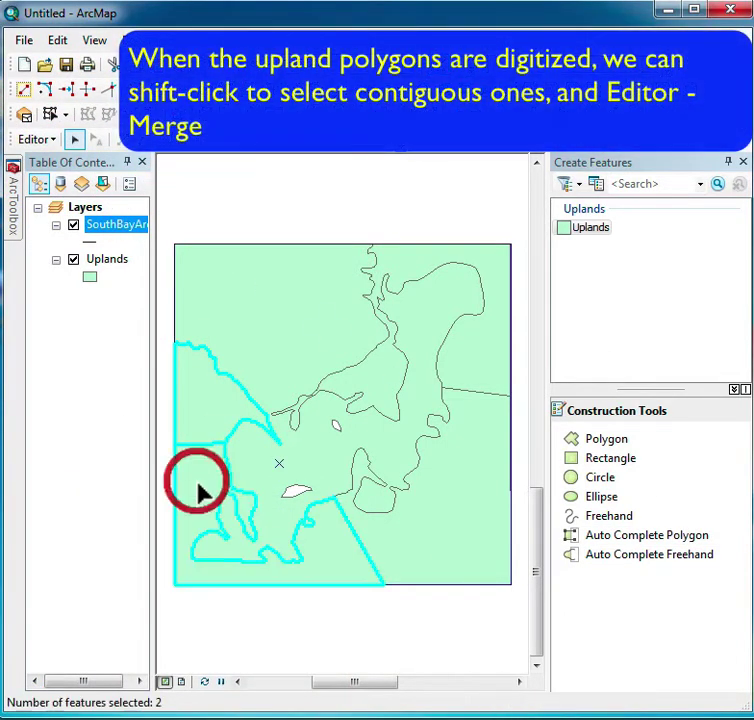
shift+click(451, 537)
shift+click(481, 373)
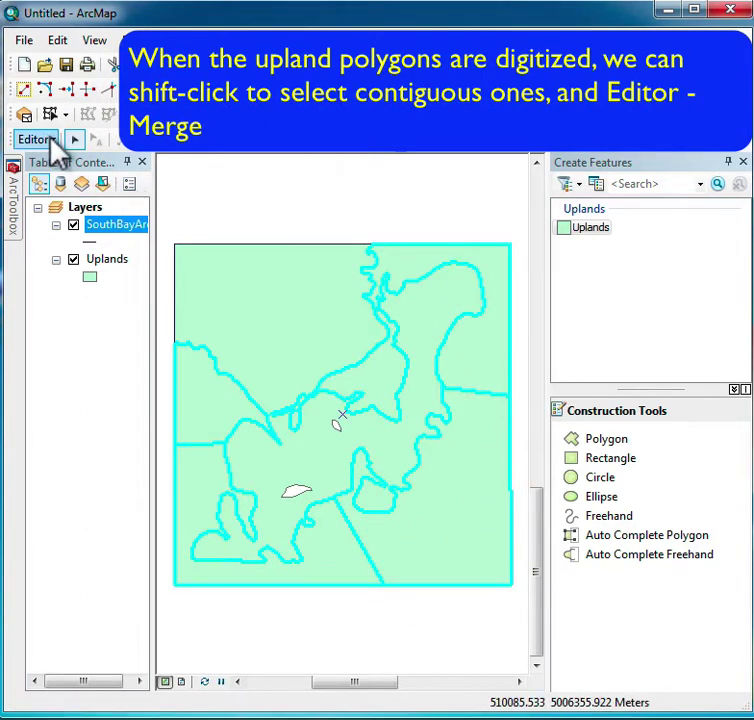
click(54, 141)
click(87, 318)
click(541, 302)
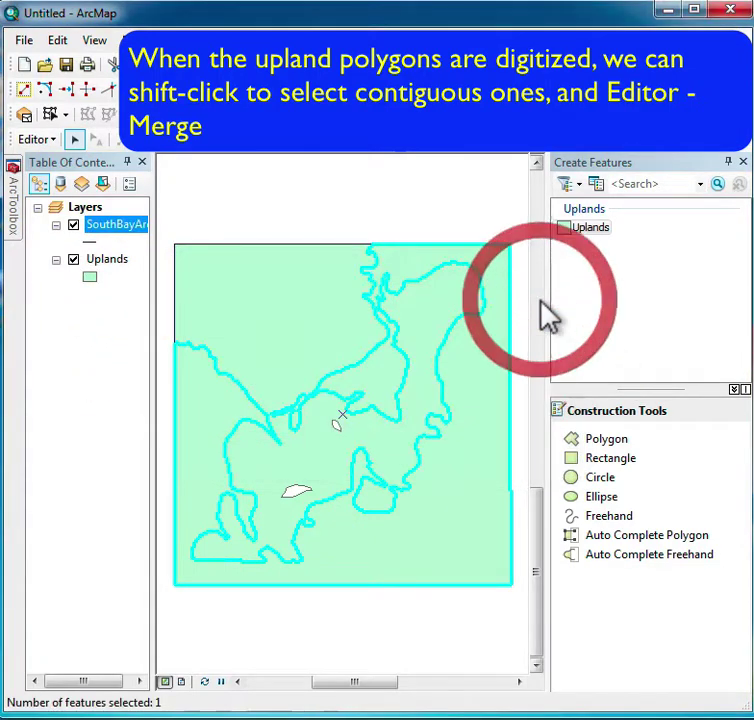
click(355, 190)
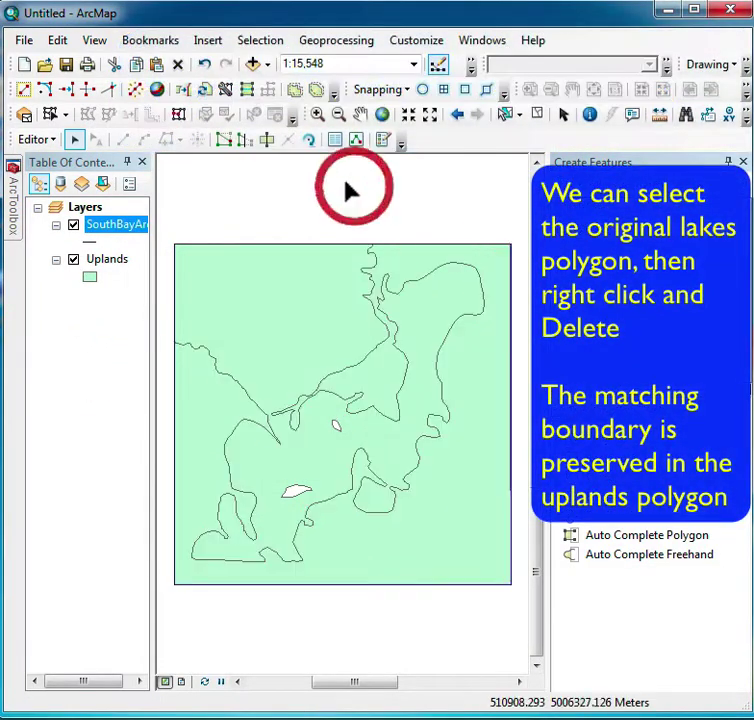
click(308, 298)
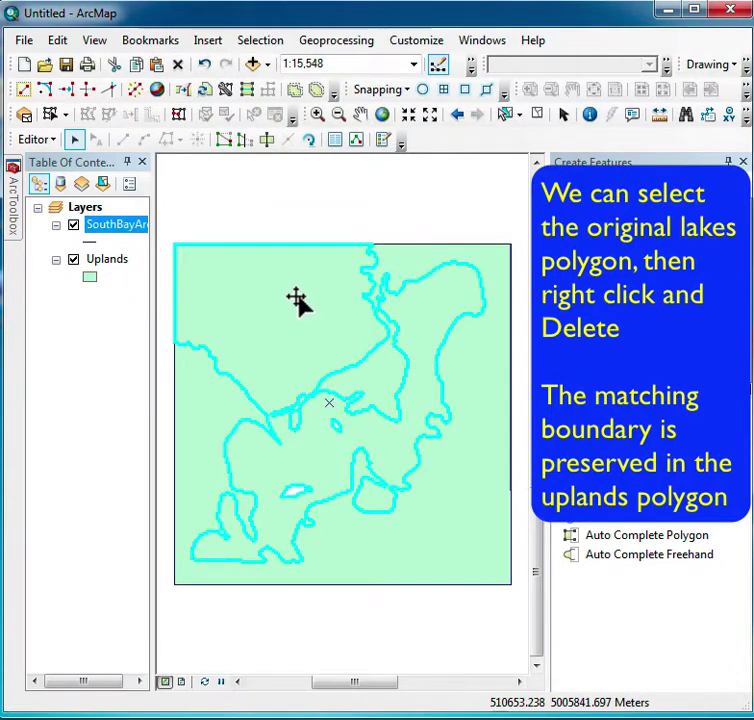
right_click(297, 300)
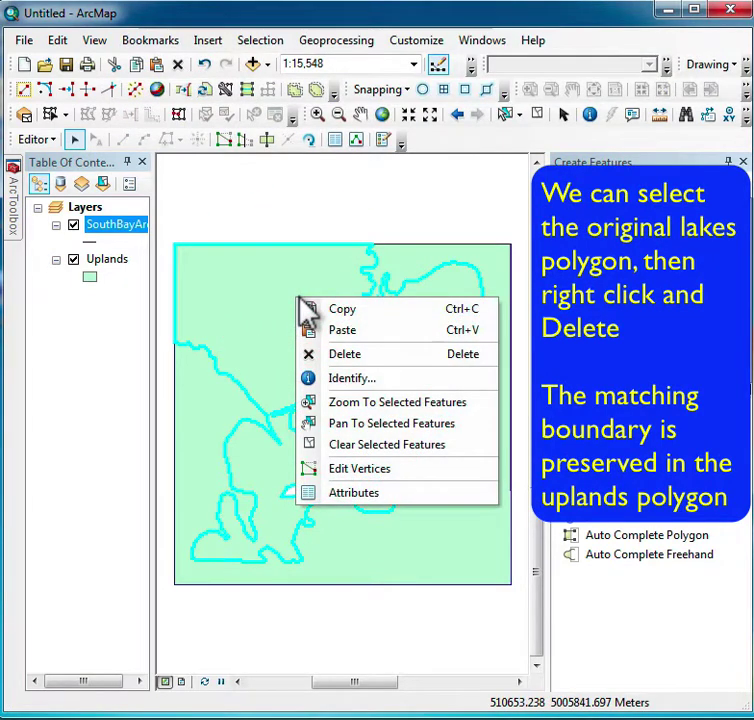
click(348, 356)
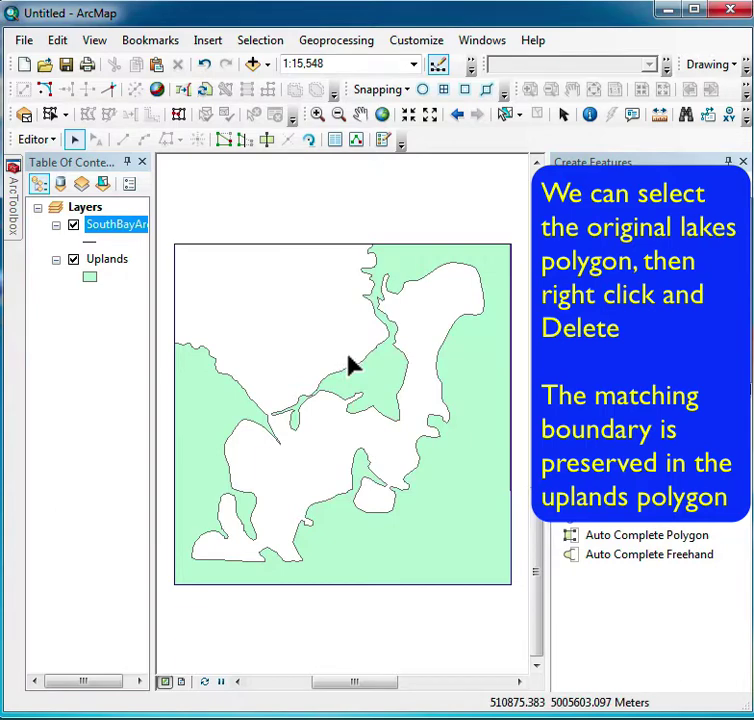
click(62, 38)
click(64, 53)
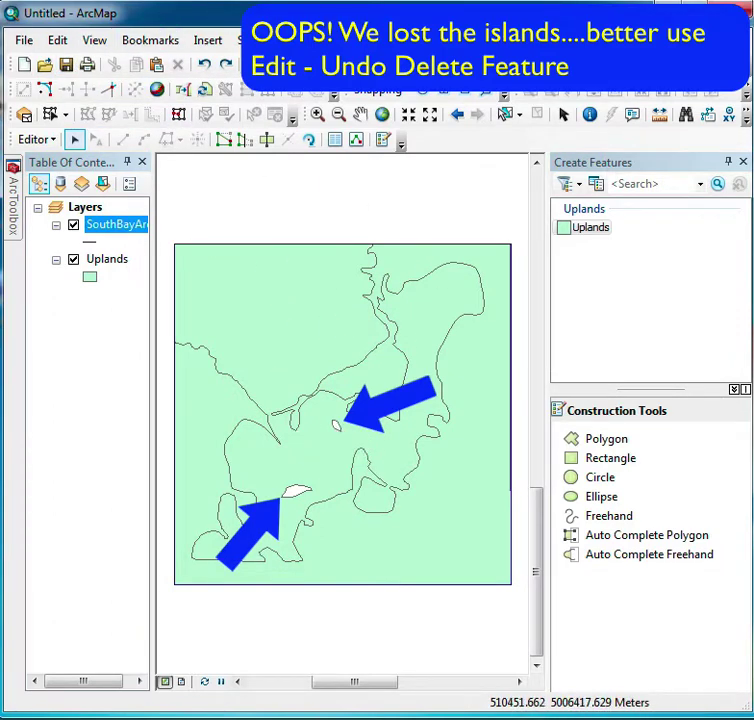
- Zoom in on the lower-left island and delete the surrounding lake polygon
click(318, 112)
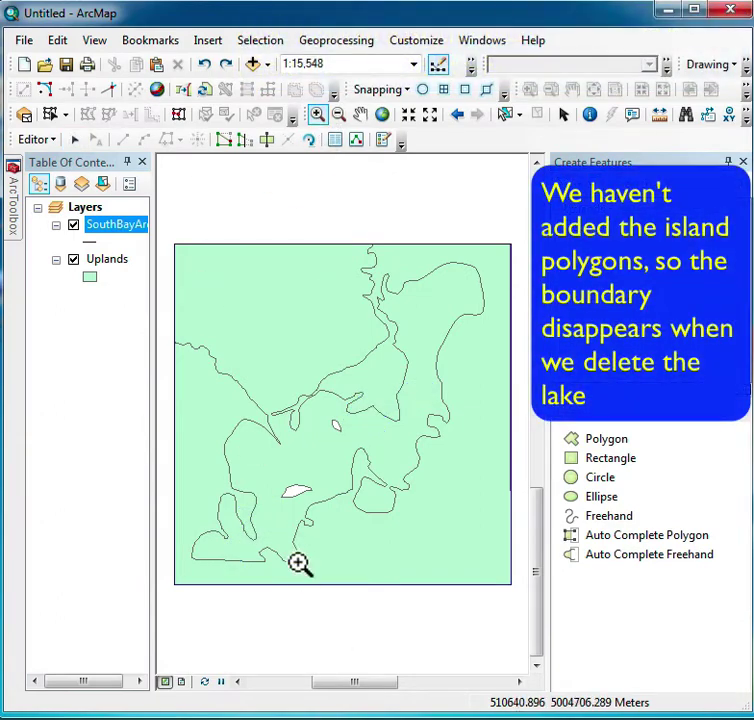
drag(333, 516, 335, 516)
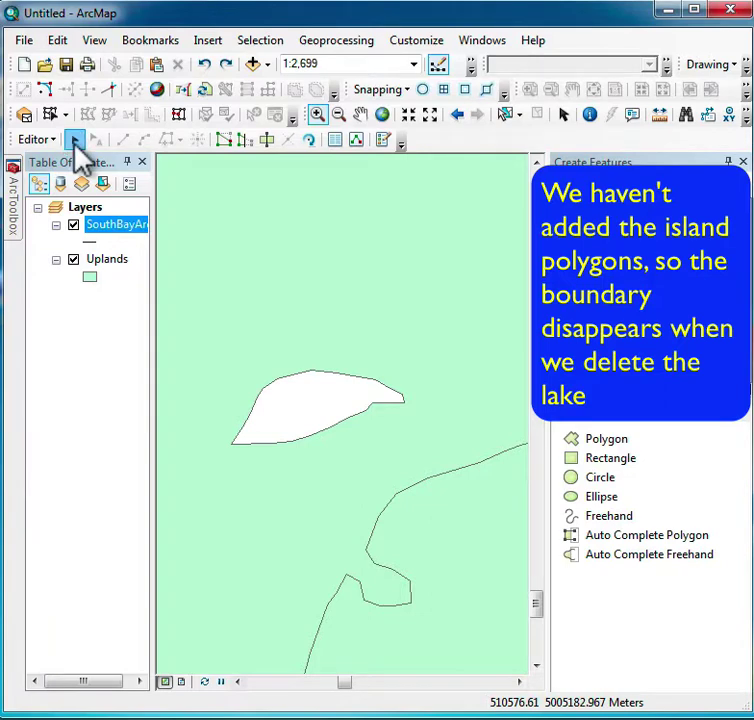
click(75, 140)
click(376, 250)
right_click(323, 245)
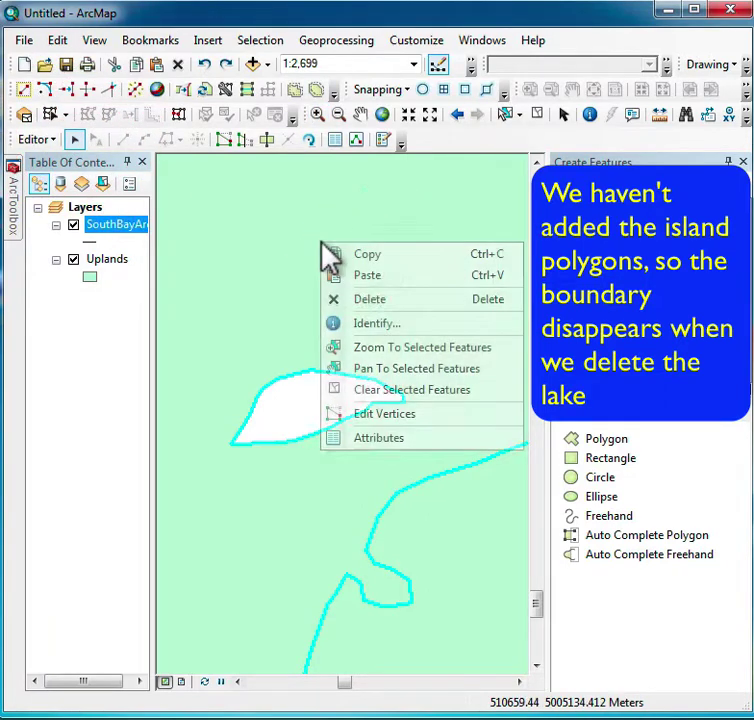
click(362, 299)
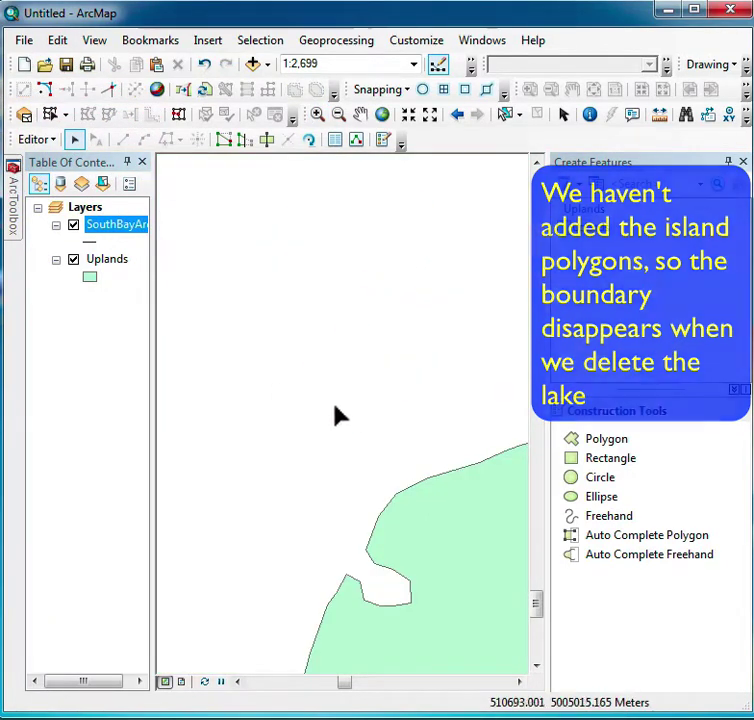
- Undo the lake deletion and reactivate the Auto Complete Polygon tool
click(57, 40)
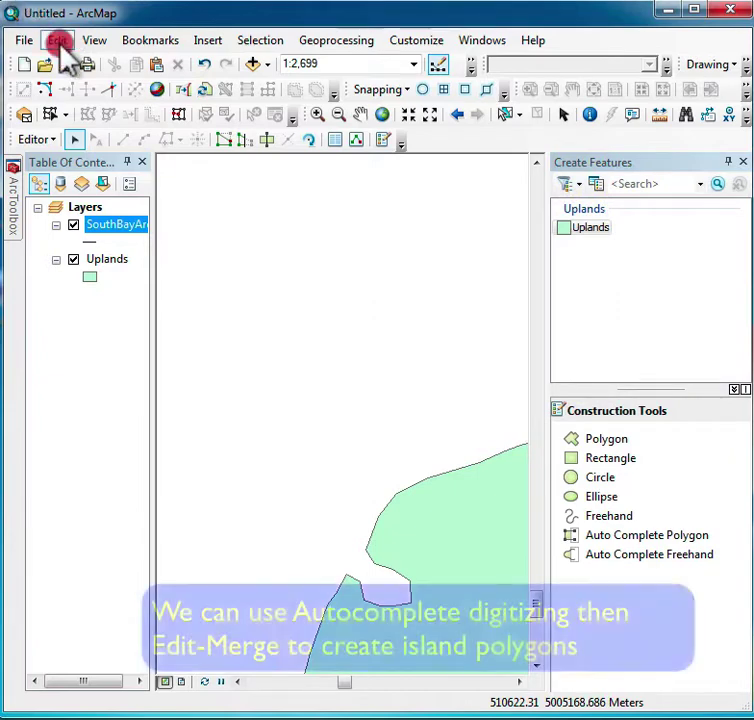
click(80, 60)
click(668, 538)
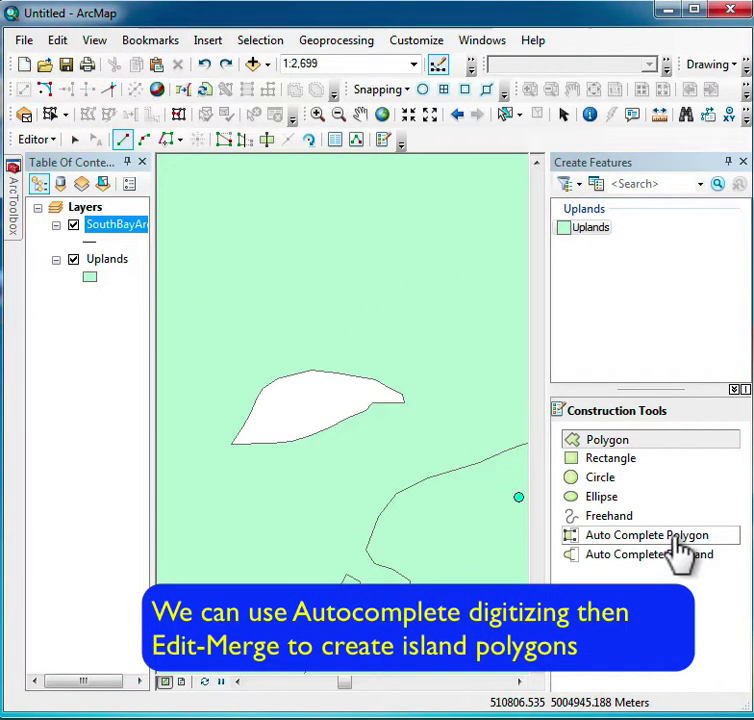
- Auto-complete a polygon across the larger white island and merge the new pieces into one feature
click(288, 336)
double_click(312, 451)
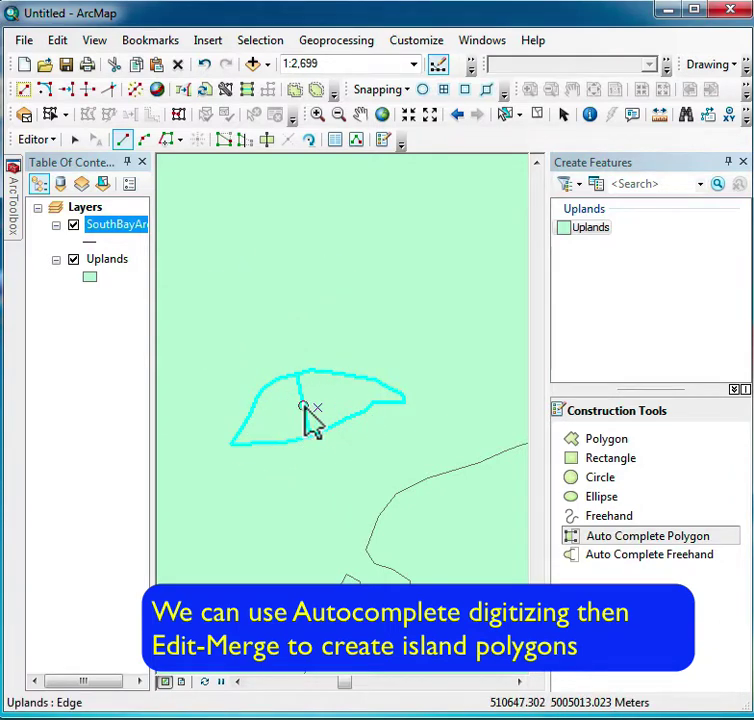
click(40, 139)
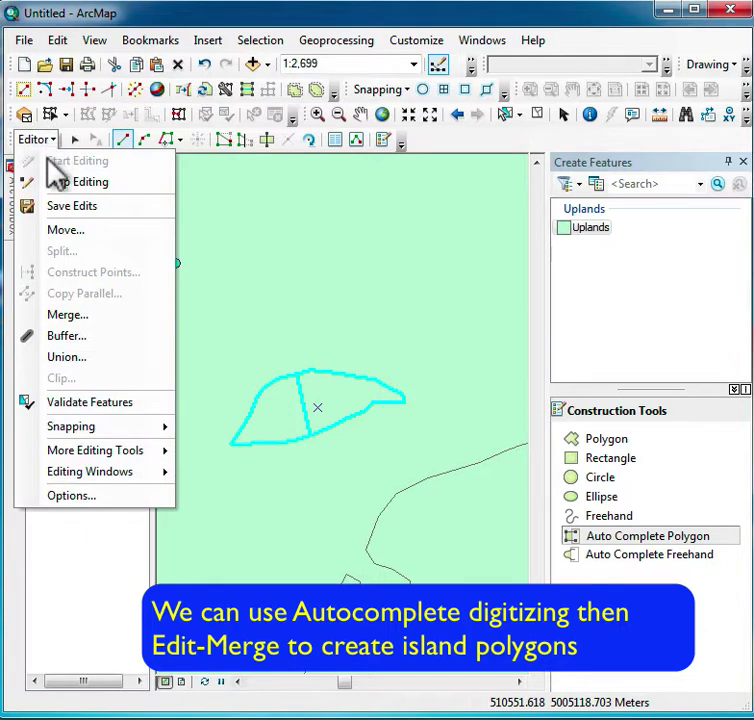
click(62, 316)
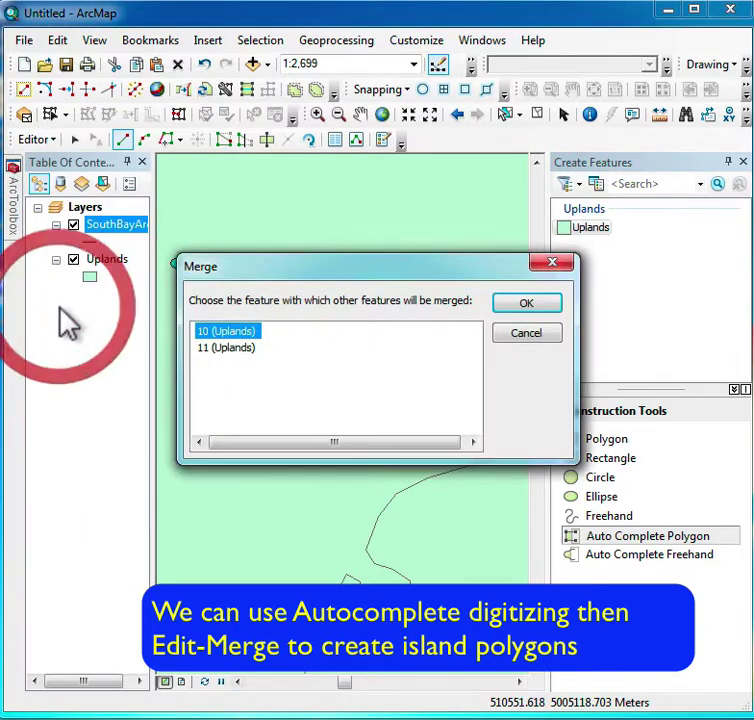
click(514, 298)
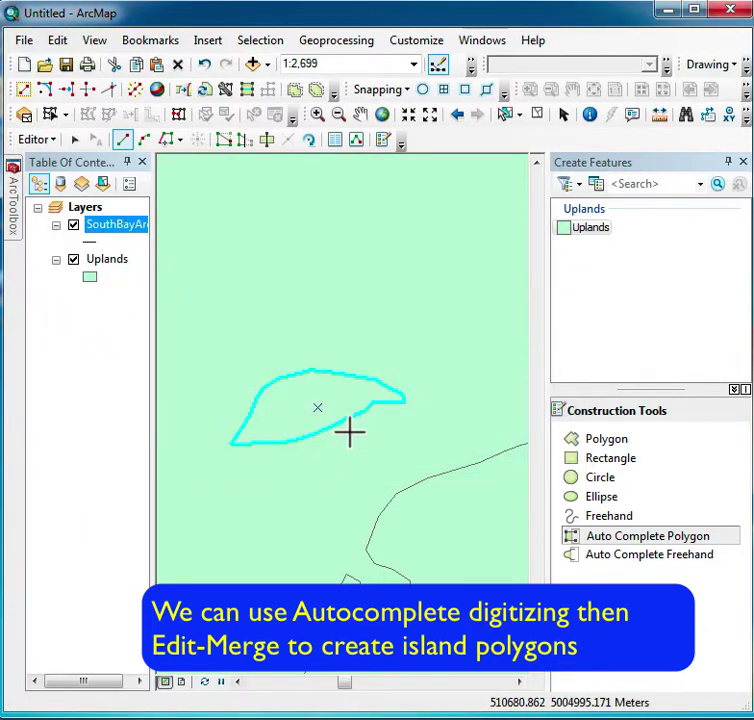
scroll(445, 488, up, 3)
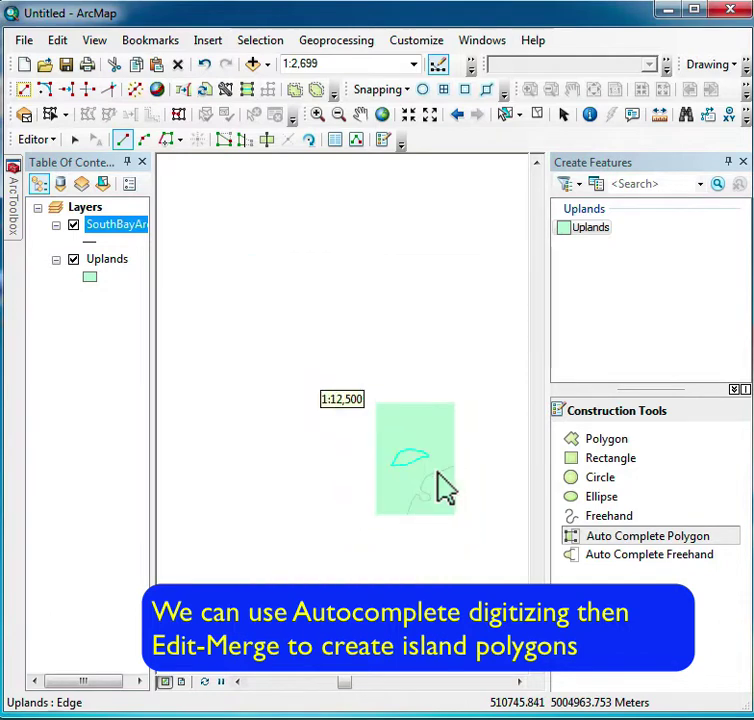
- Zoom to the smaller island and auto-complete polygons with a line drawn across it
click(317, 114)
drag(493, 409, 493, 409)
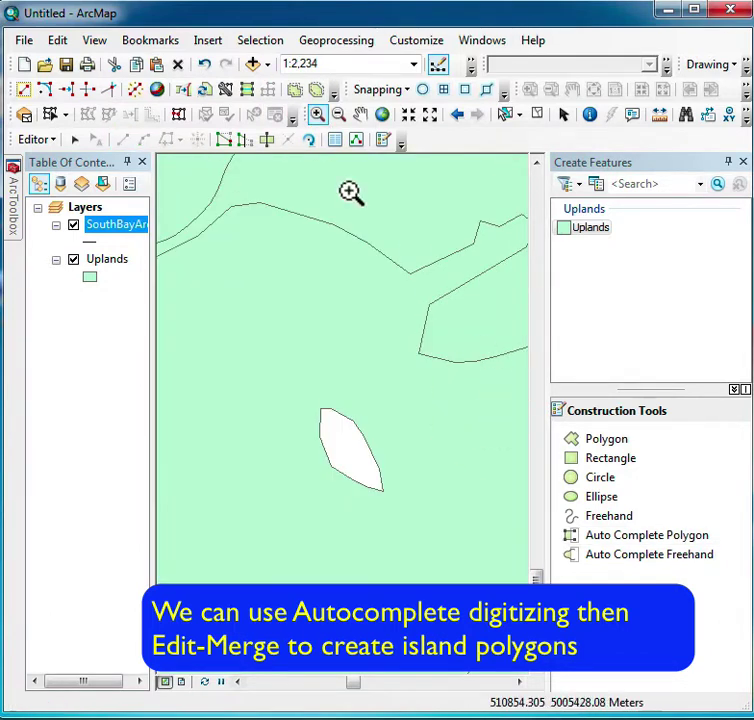
click(576, 536)
click(386, 437)
double_click(322, 464)
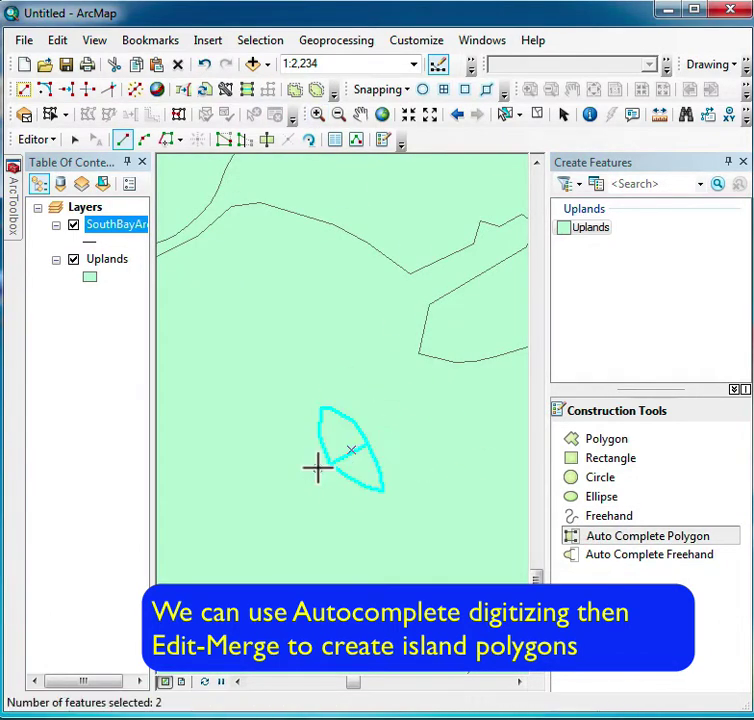
- Merge the two small-island pieces into one Uplands polygon
click(42, 139)
click(72, 315)
click(525, 300)
scroll(424, 377, up, 1)
scroll(427, 374, down, 4)
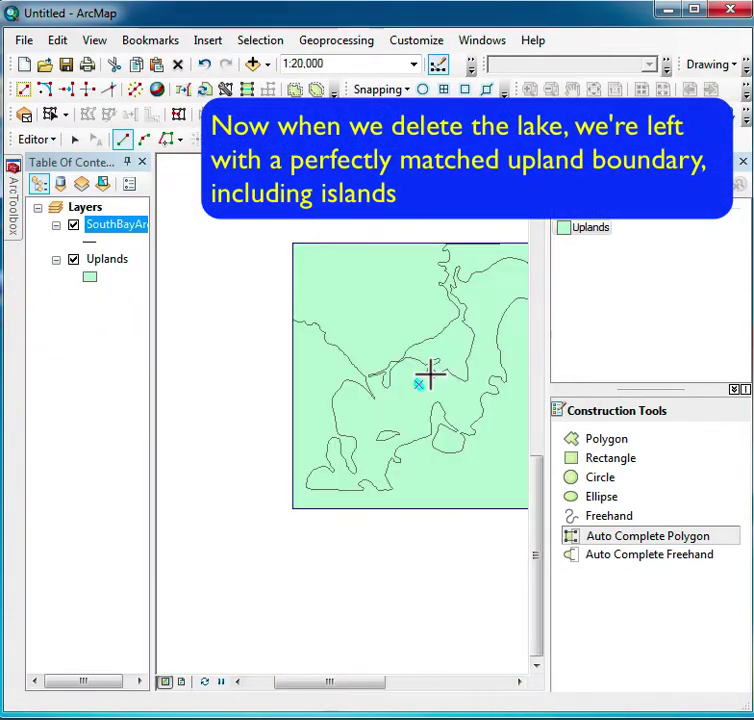